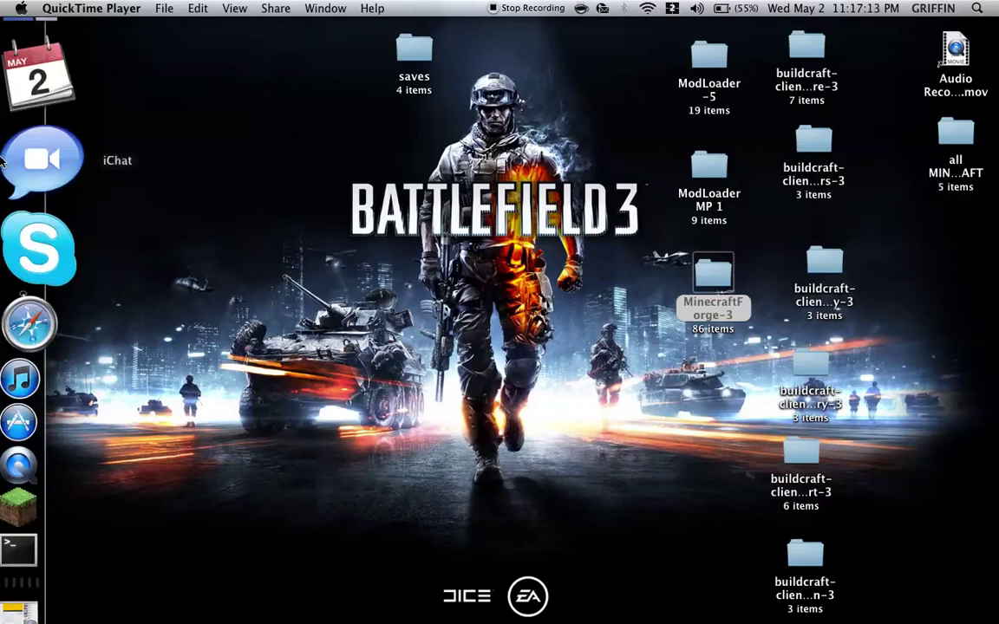
Open the minecraft folder inside the home folder's Library/Application Support
left_click(30, 85)
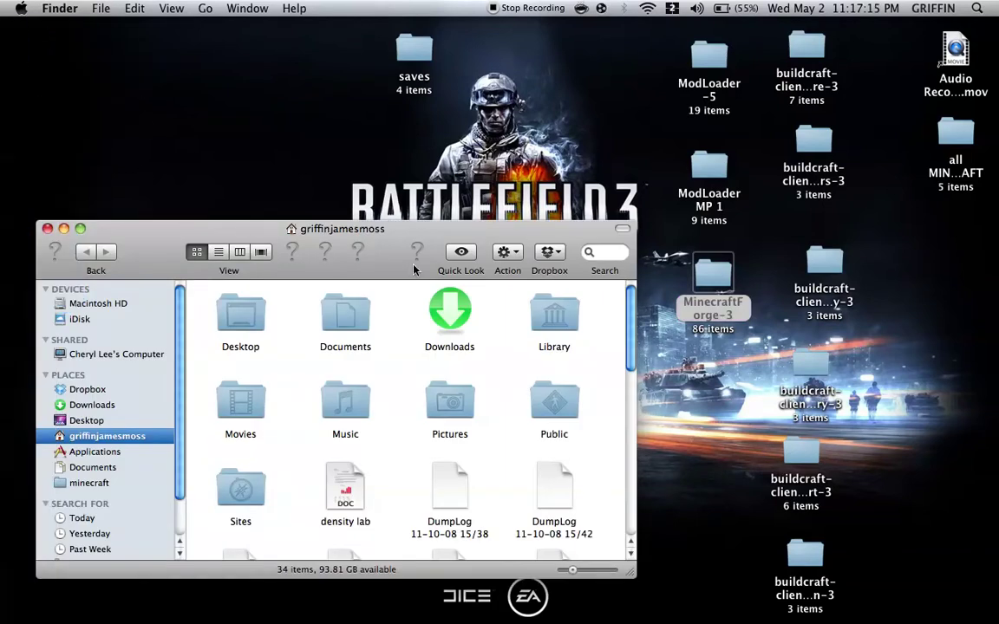
double_click(539, 312)
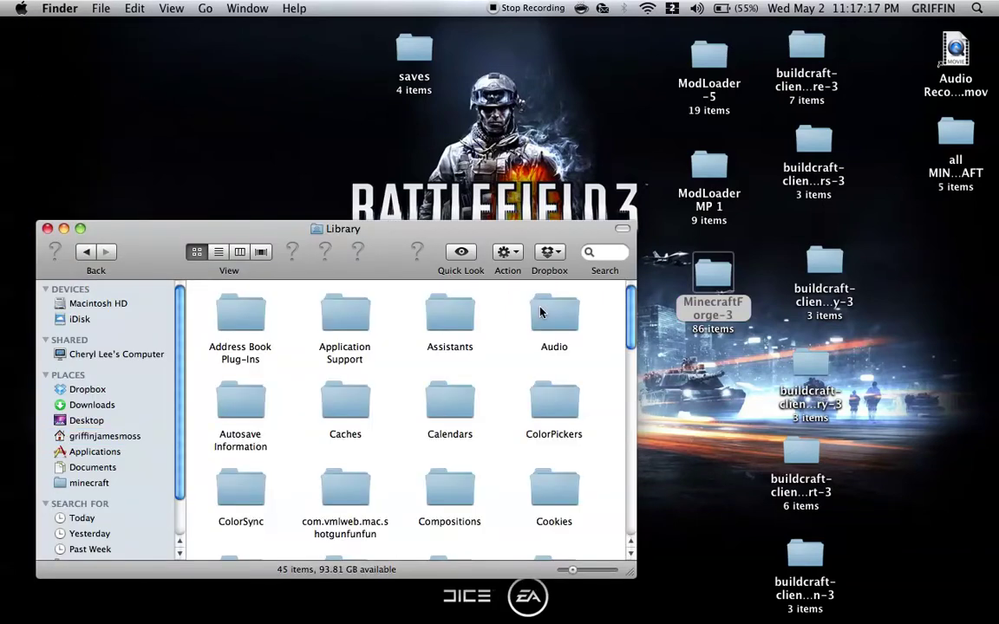
double_click(329, 312)
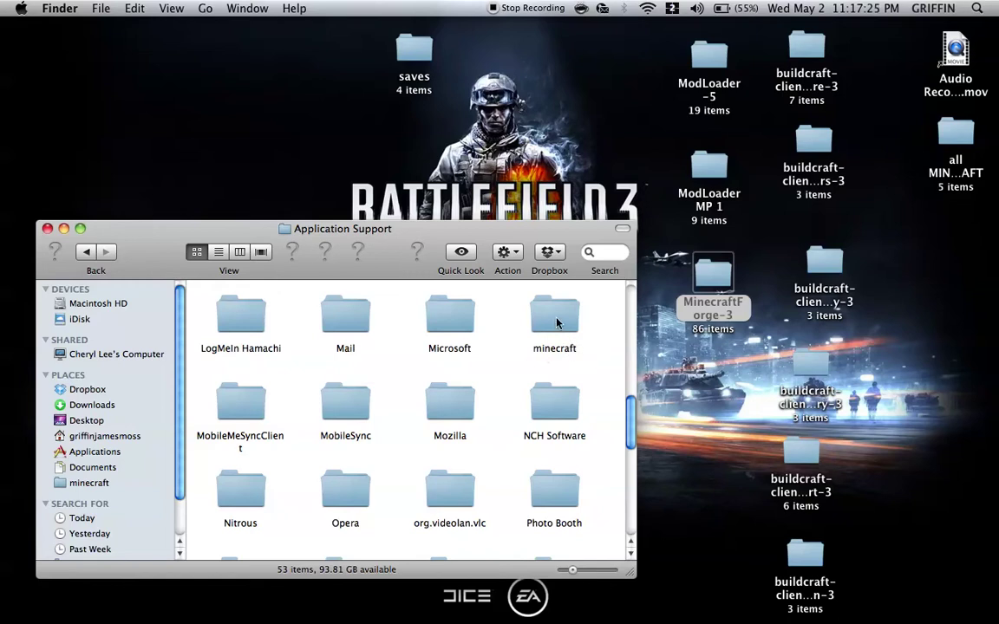
double_click(556, 321)
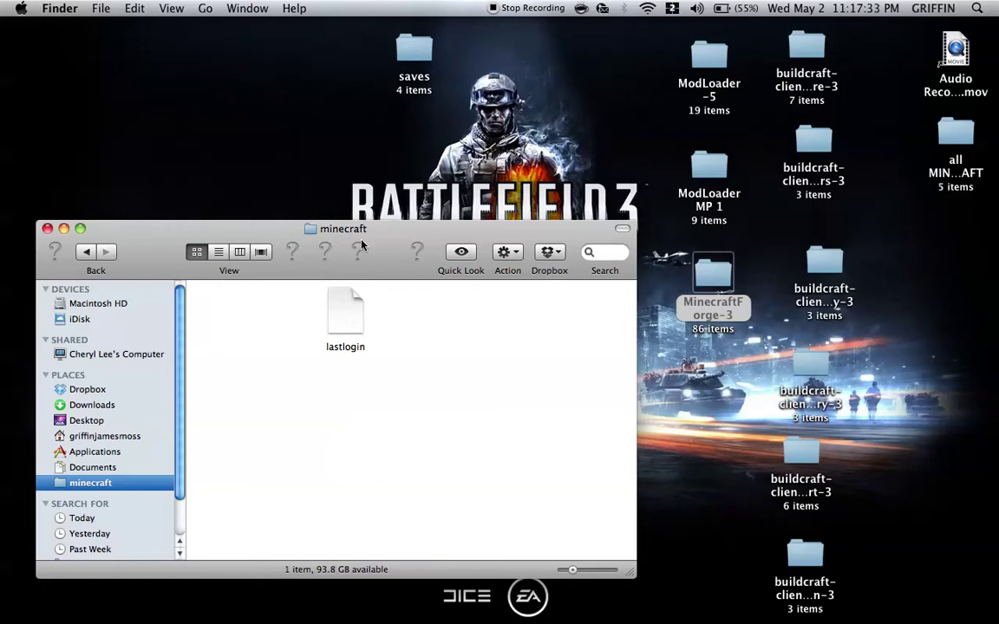
Run Minecraft once with the saved login to download fresh game files, and close the game after it loads
mouse_move(7, 468)
left_click(51, 425)
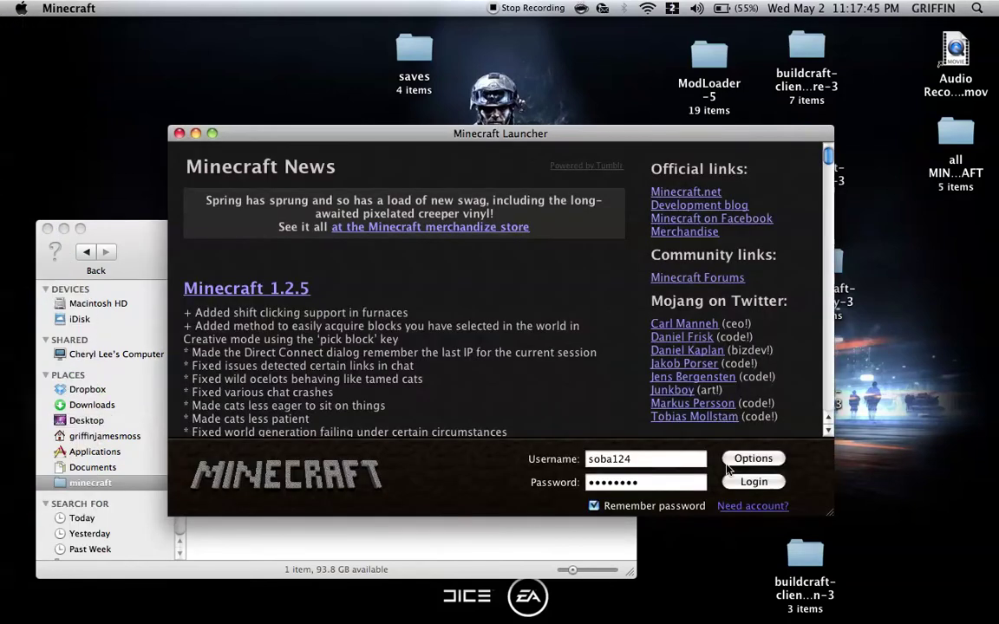
left_click(741, 479)
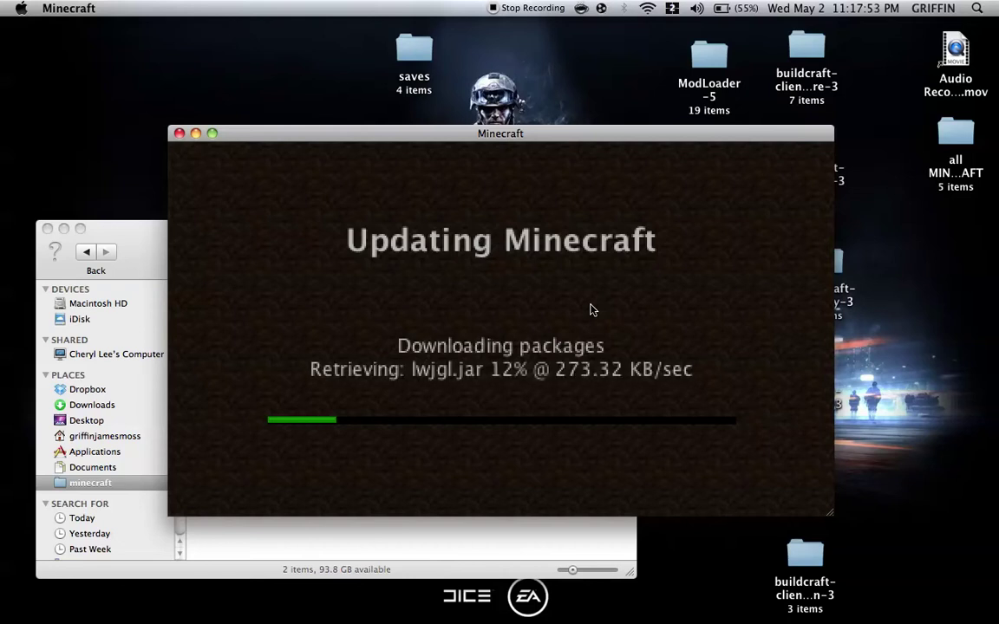
left_click(506, 539)
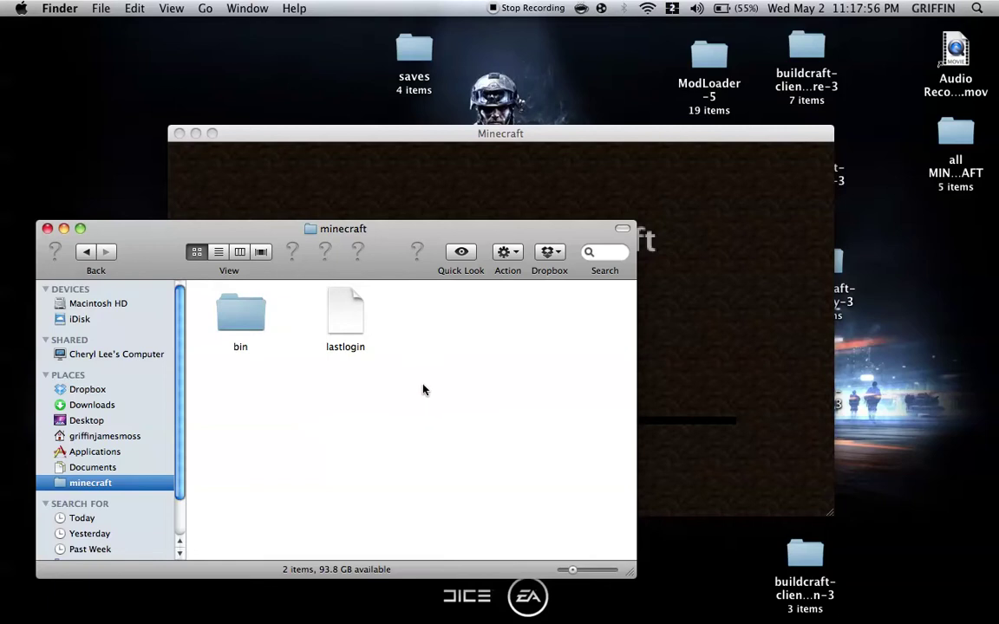
left_click(693, 305)
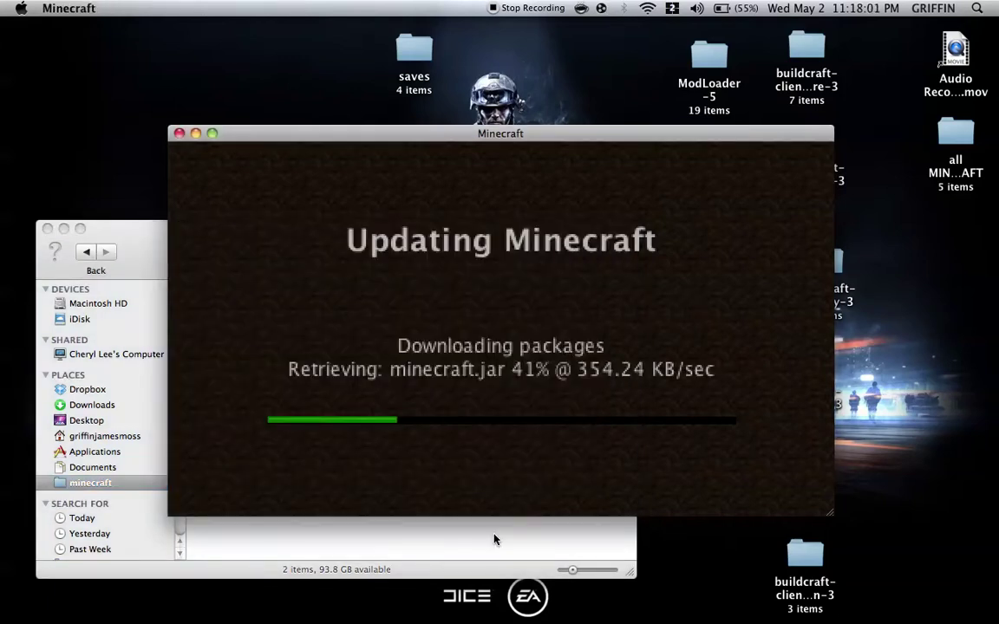
left_click(495, 537)
left_click(735, 314)
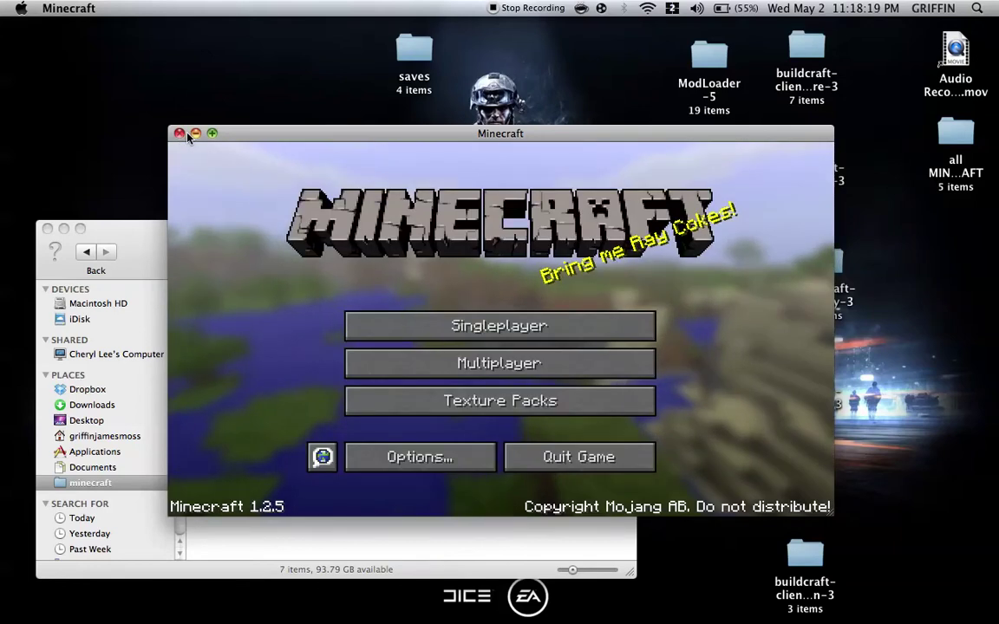
left_click(179, 133)
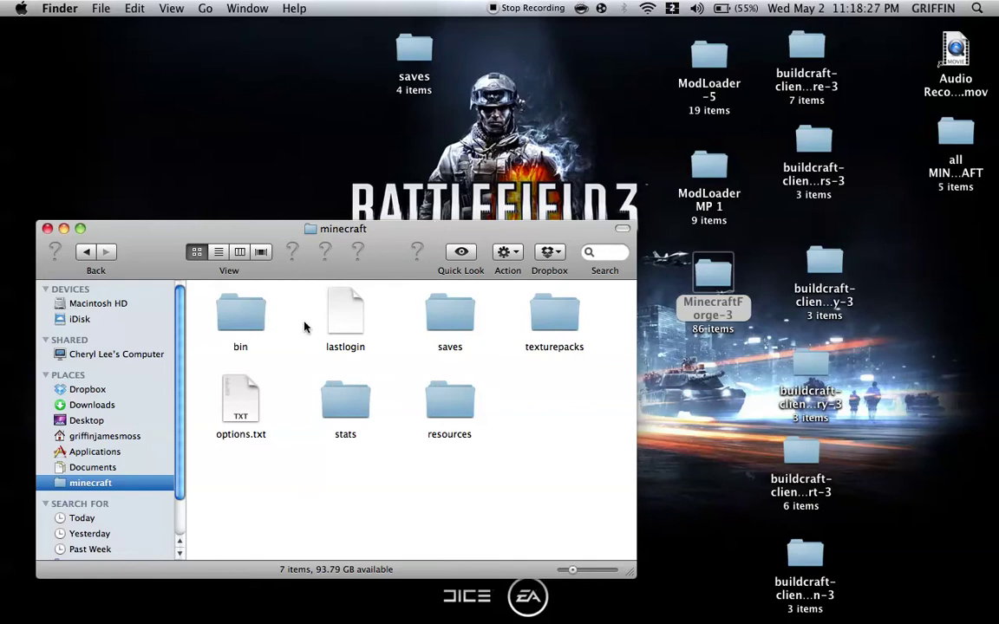
Extract minecraft.jar in the bin folder with Archive Utility
double_click(237, 316)
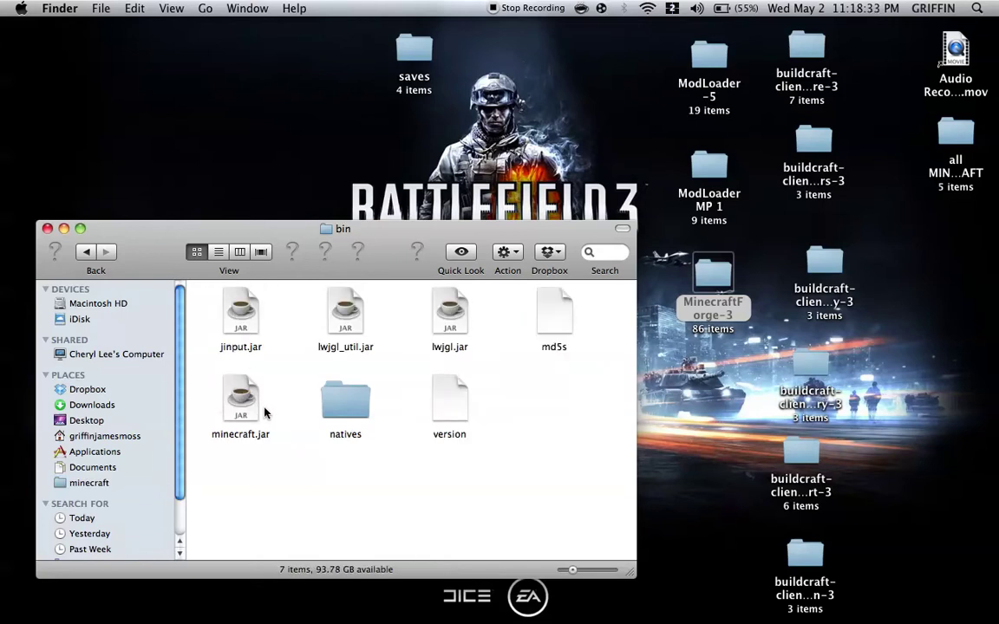
right_click(235, 403)
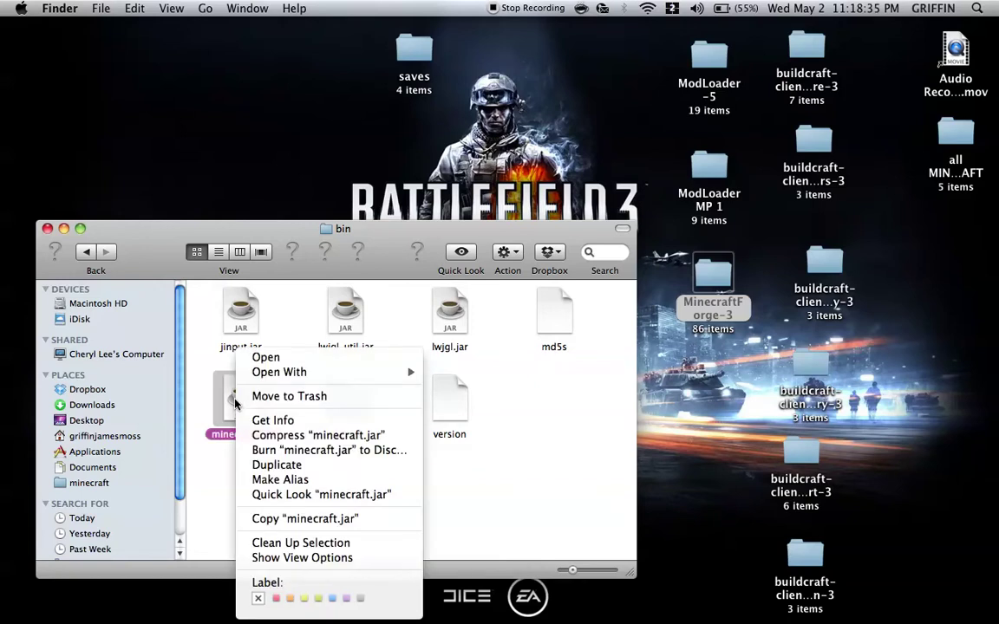
mouse_move(377, 371)
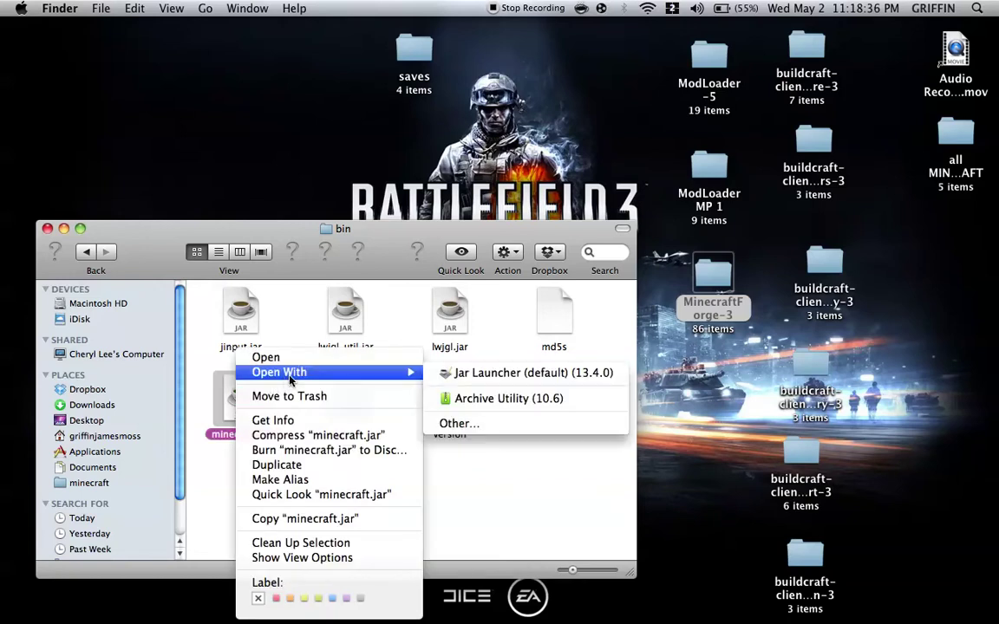
left_click(452, 401)
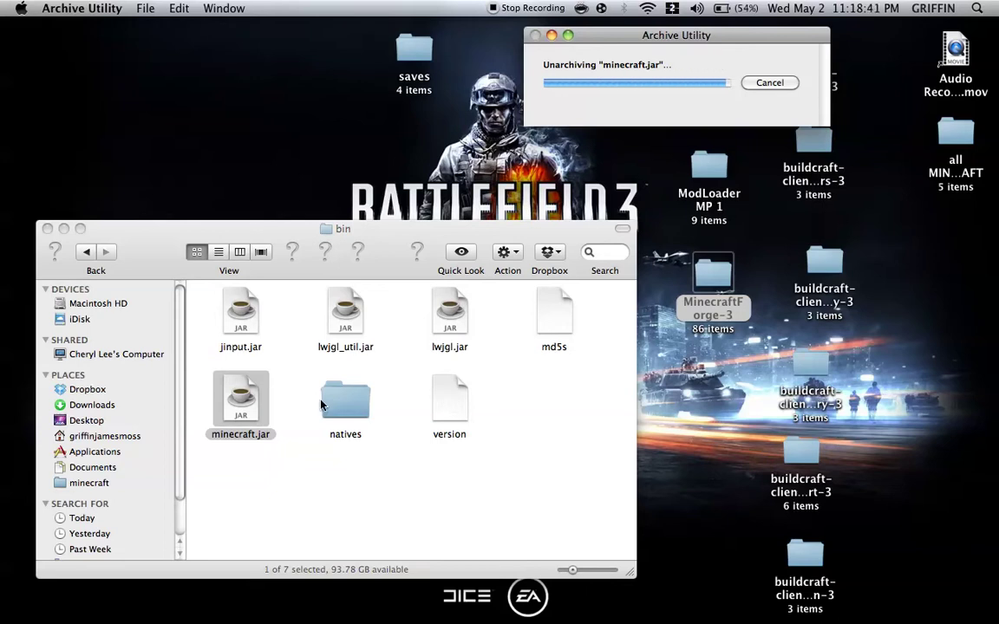
Move the original minecraft.jar file to the Trash, keeping the extracted minecraft folder
left_click(231, 386)
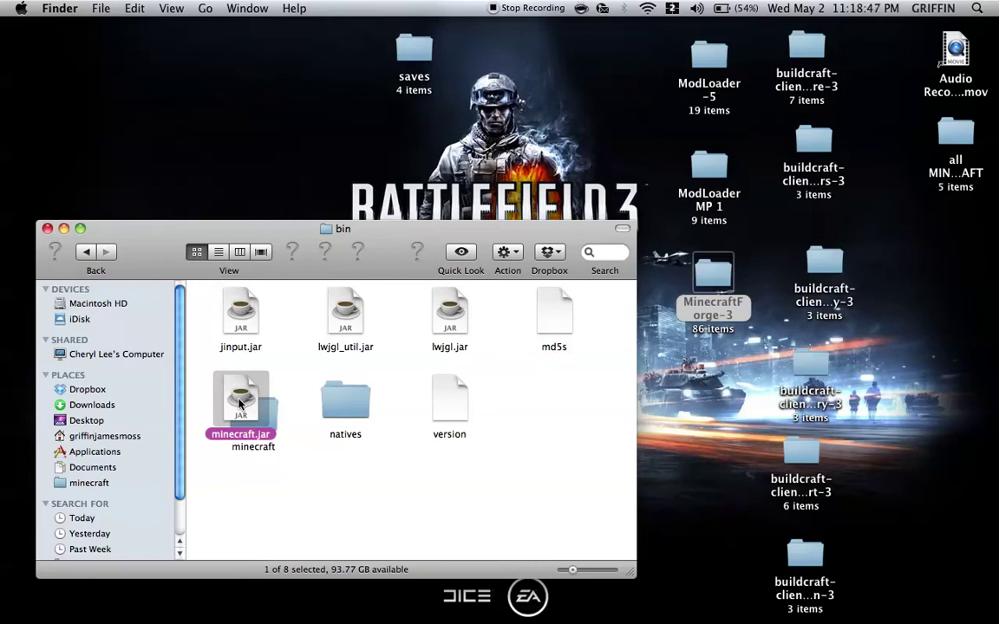
right_click(240, 403)
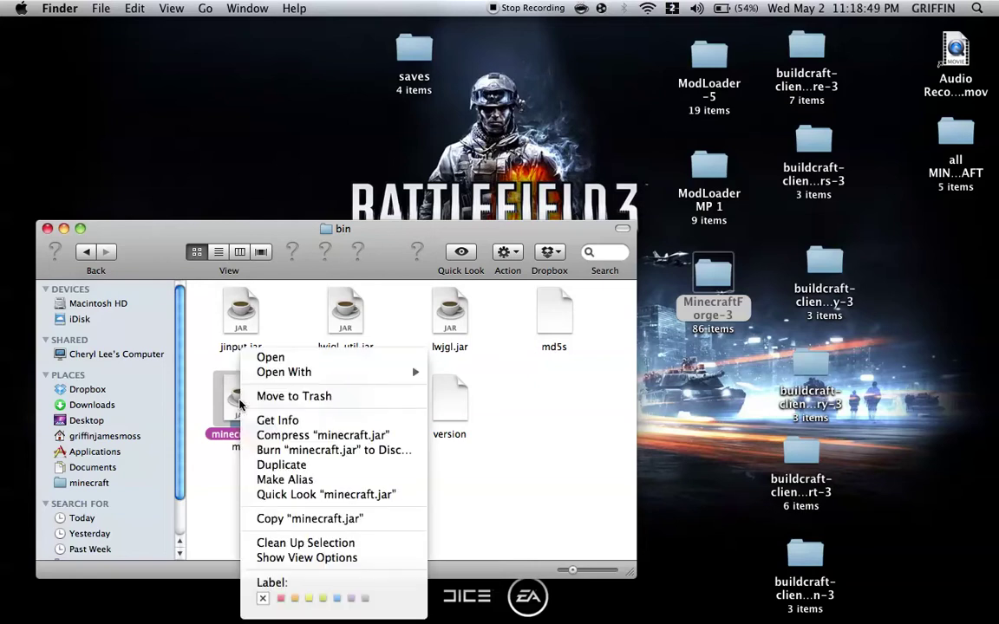
left_click(309, 394)
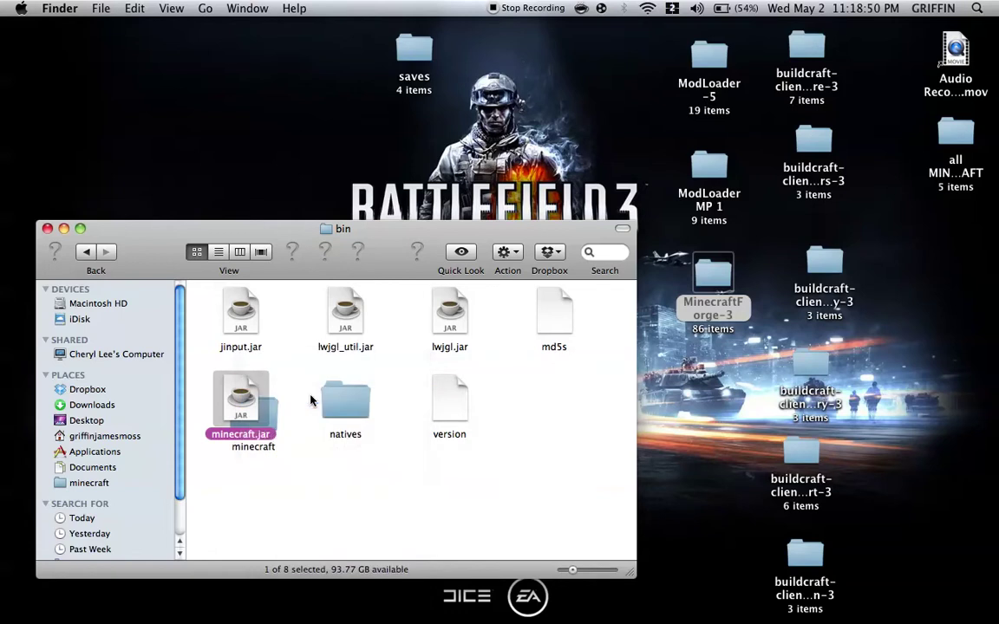
Rename the extracted minecraft folder to minecraft.jar and accept adding the extension
left_click(260, 446)
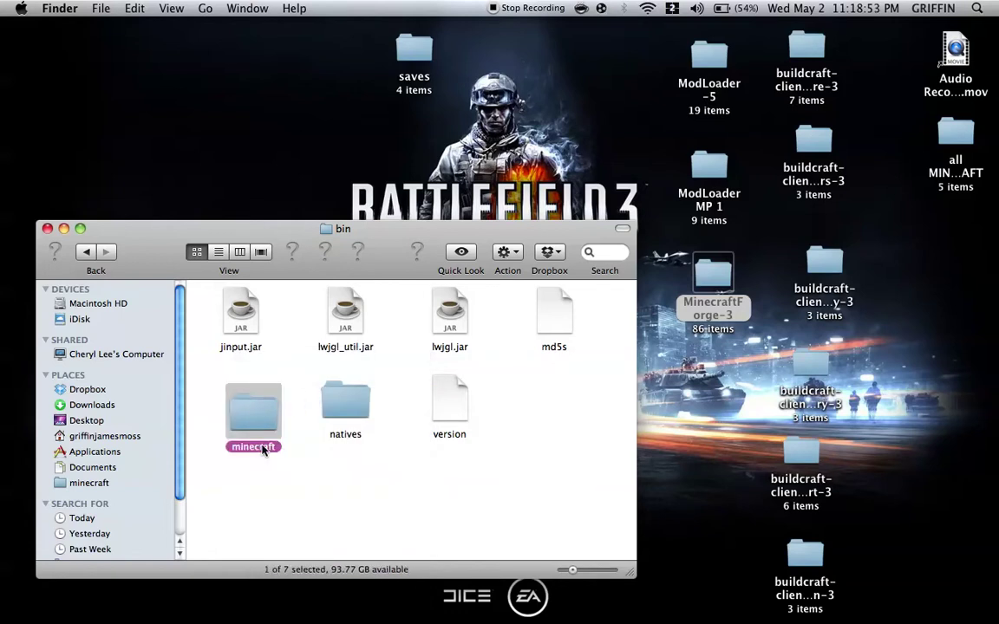
key("Return")
type(".jar")
key("Return")
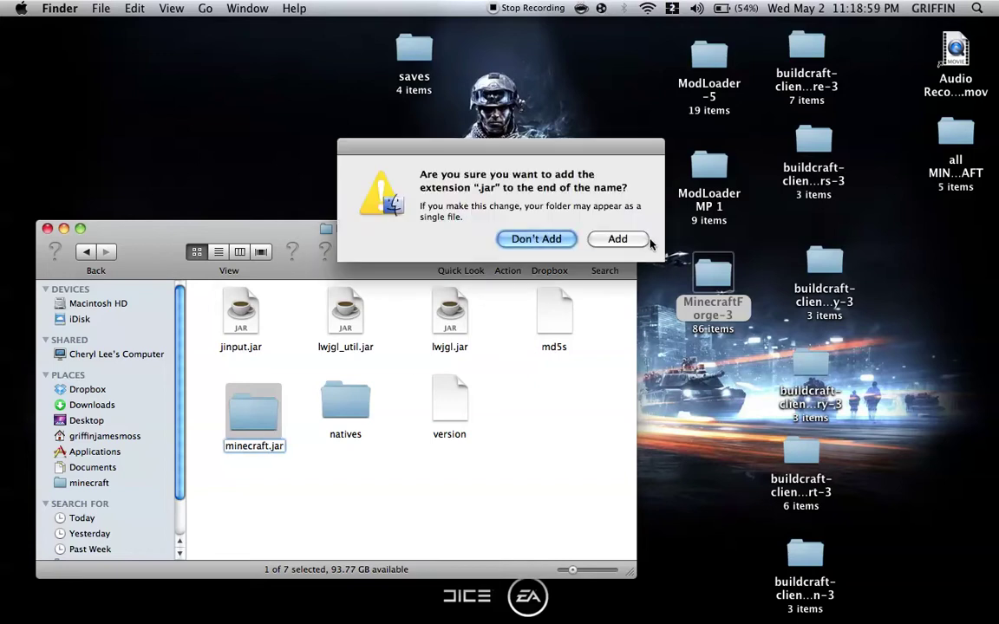
left_click(617, 238)
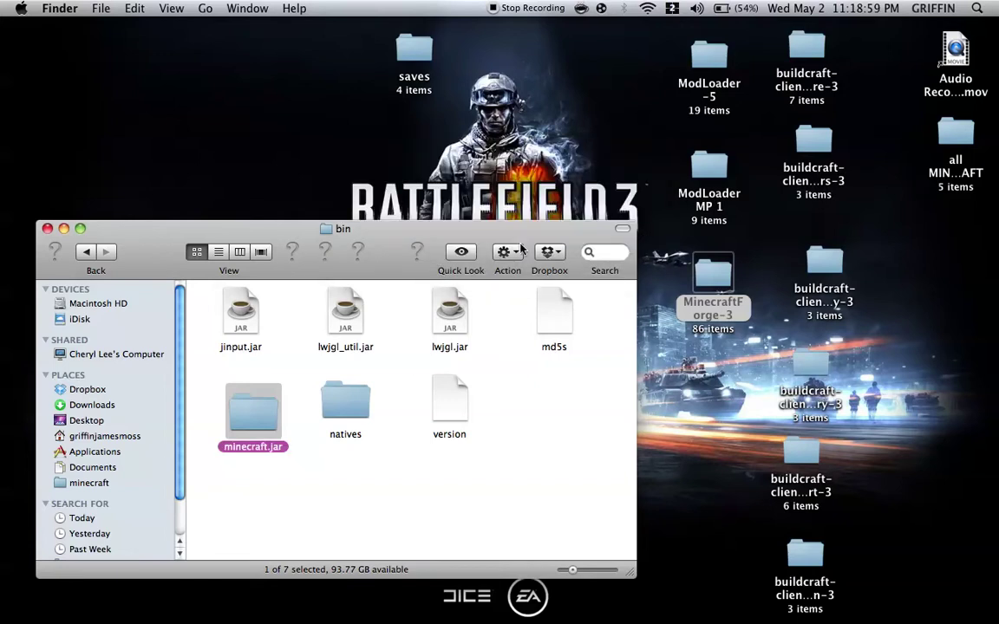
Open the minecraft.jar folder and arrange its contents by kind
double_click(262, 414)
right_click(296, 382)
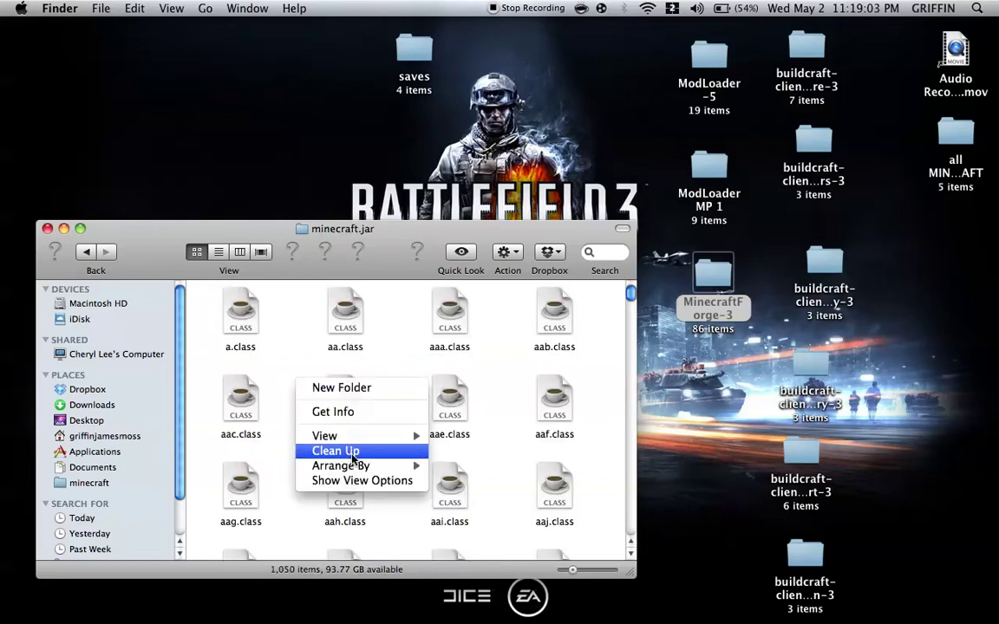
mouse_move(364, 466)
left_click(468, 525)
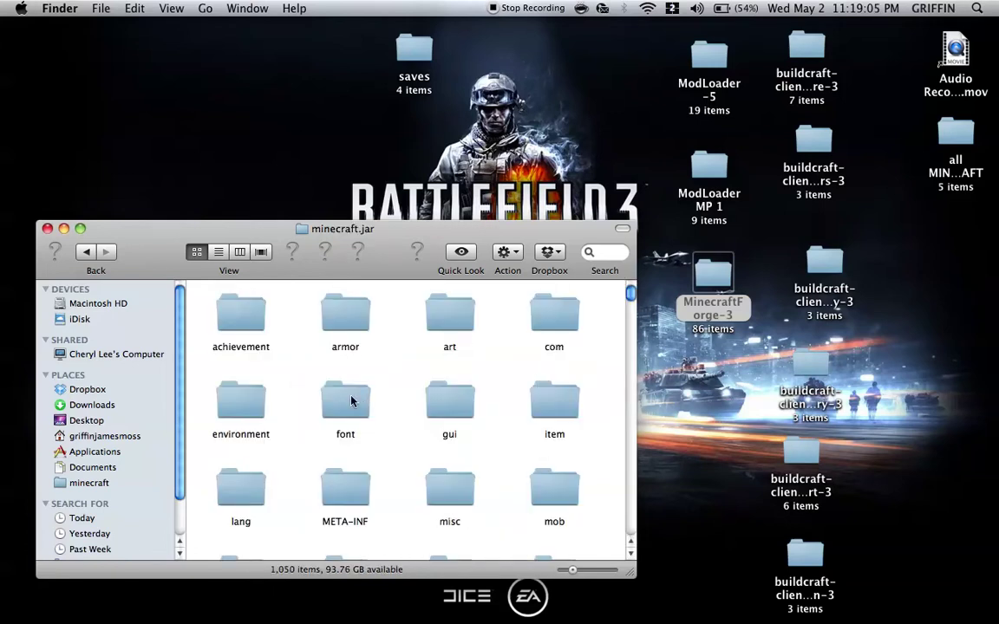
Move the META-INF folder to the Trash and rearrange the remaining items by kind
scroll(352, 401, "down", 2)
left_click(355, 445)
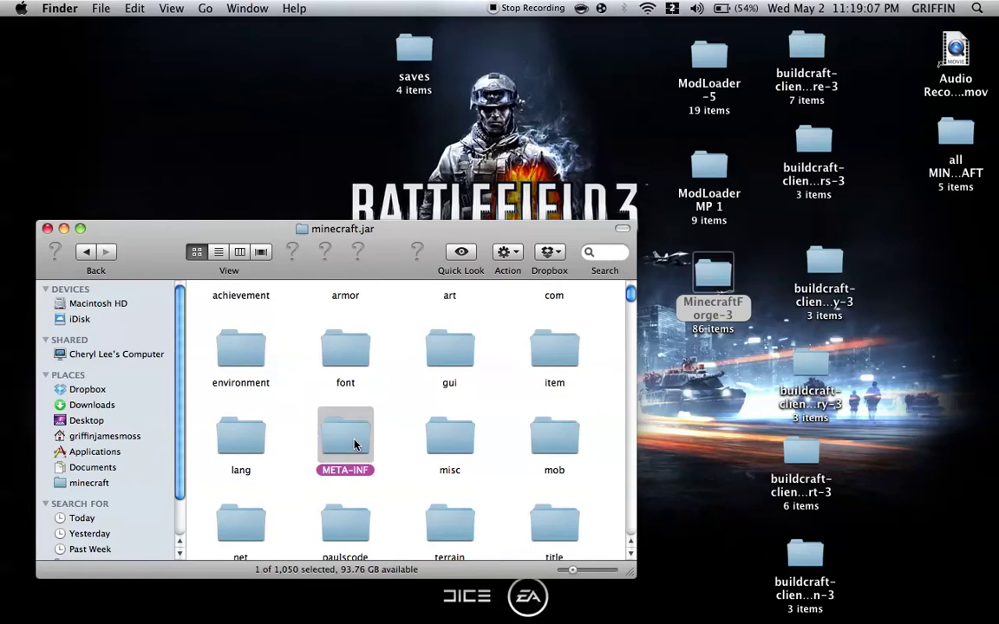
right_click(356, 445)
left_click(441, 388)
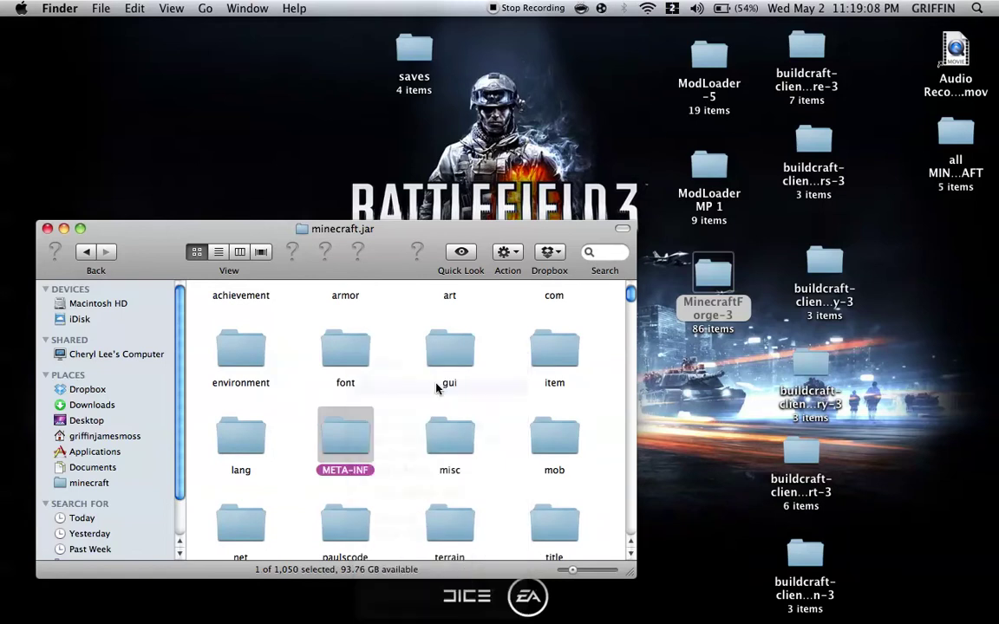
right_click(392, 365)
mouse_move(502, 450)
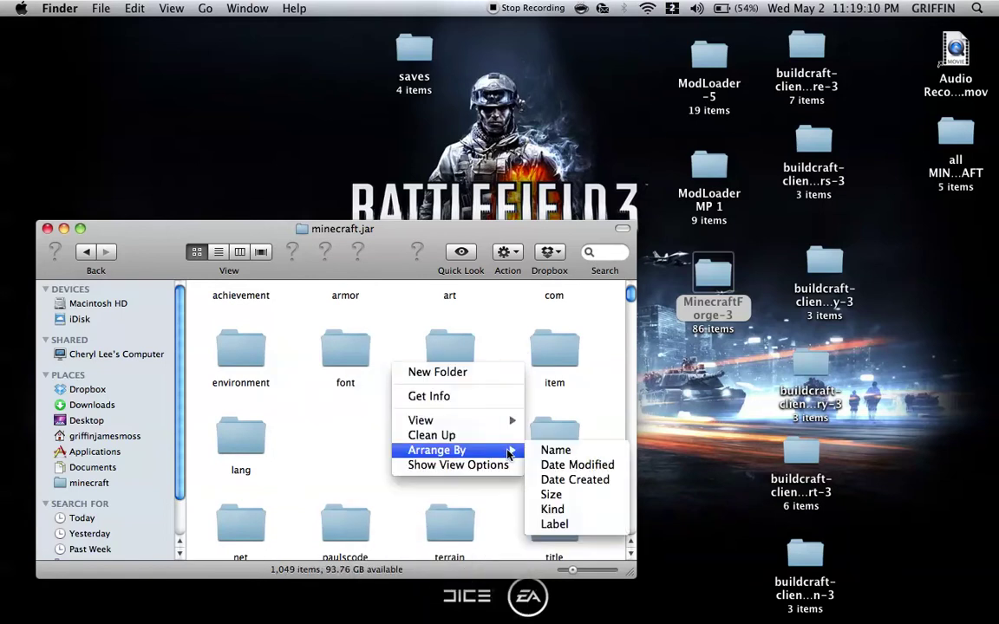
left_click(555, 507)
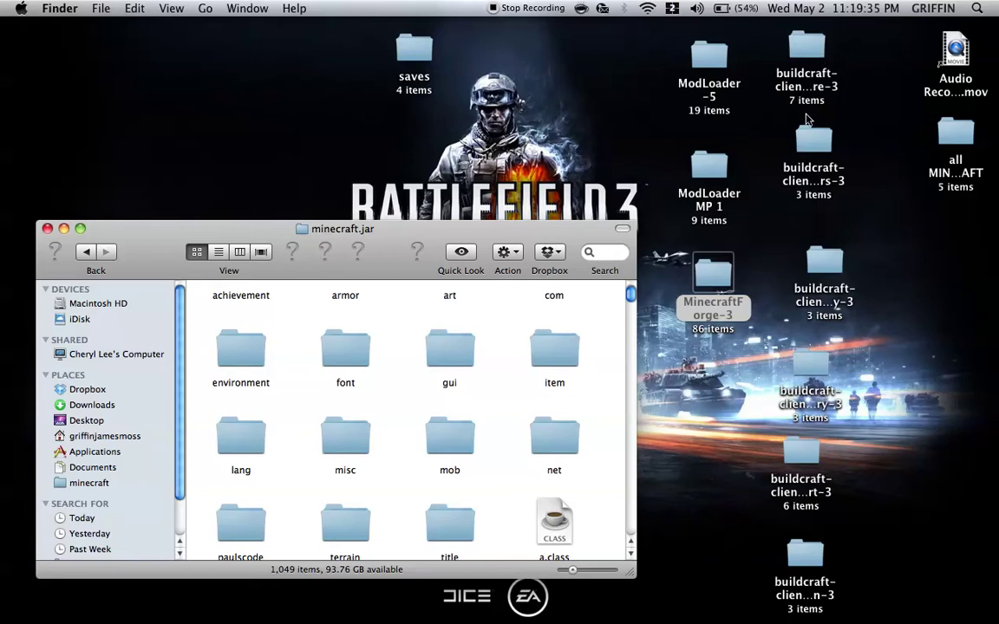
left_click(807, 52)
left_click(797, 137)
left_click(824, 260)
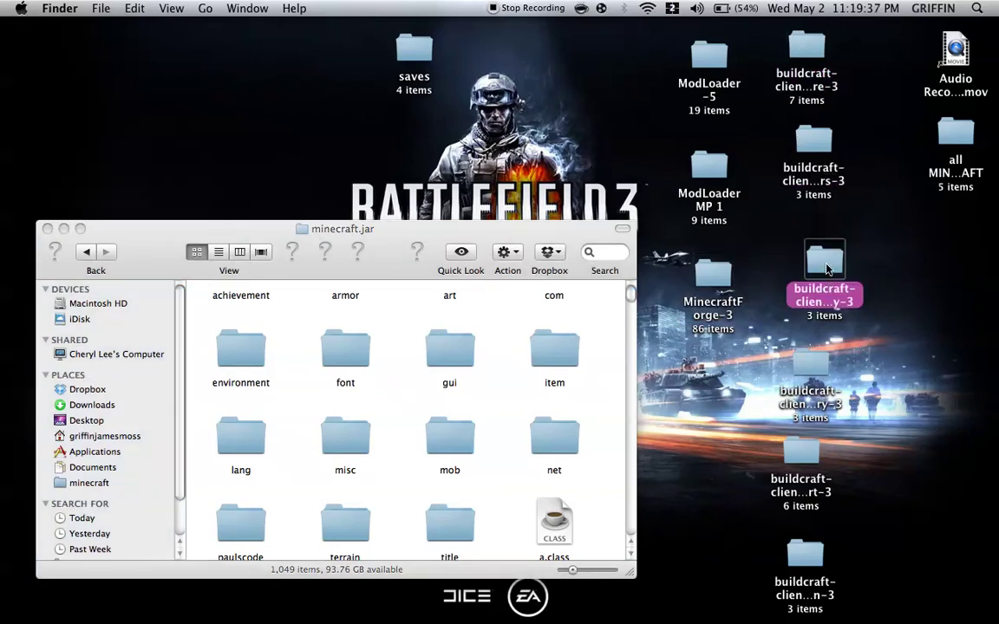
left_click(811, 364)
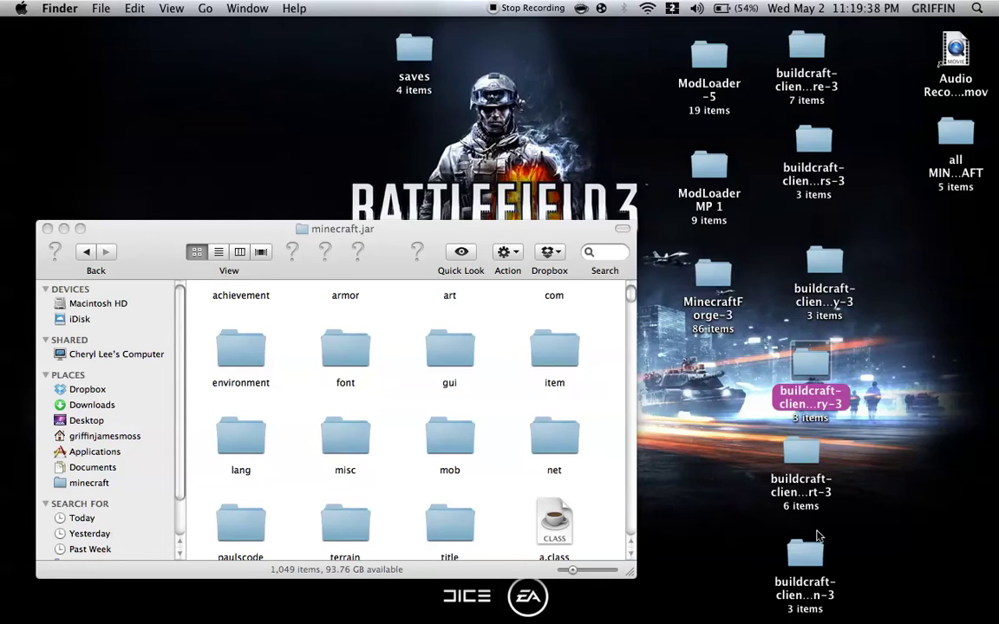
left_click(744, 371)
scroll(459, 319, "up", 2)
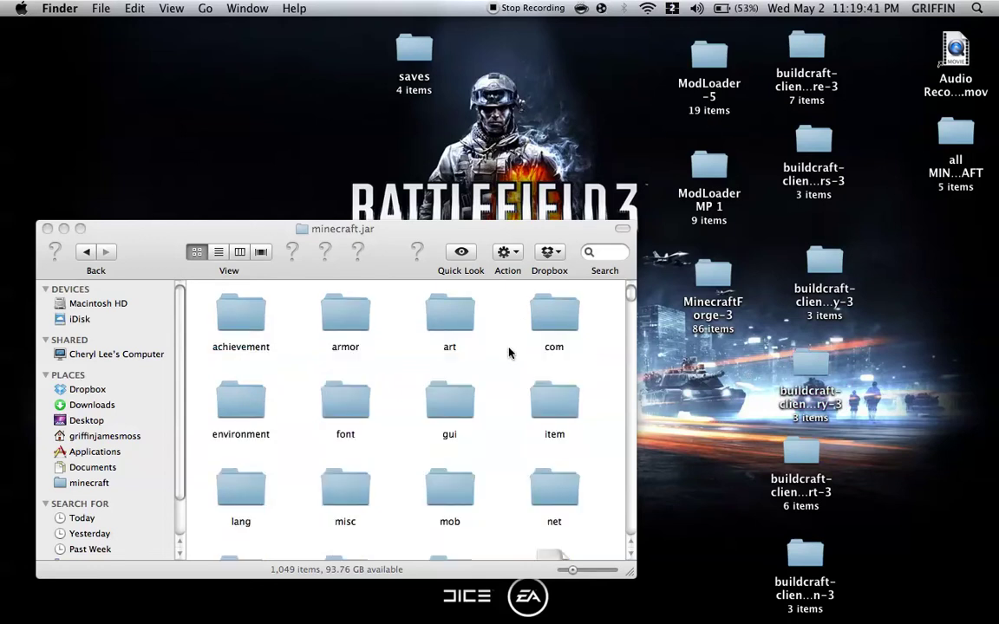
Copy all files from the desktop's ModLoader-5 folder into the minecraft.jar folder
double_click(716, 55)
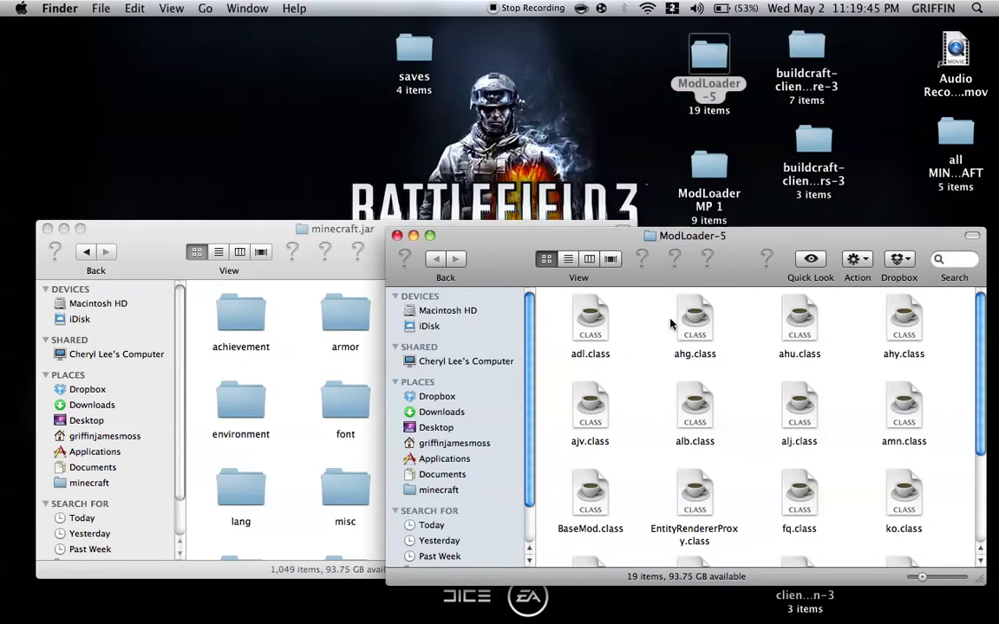
key("super+a")
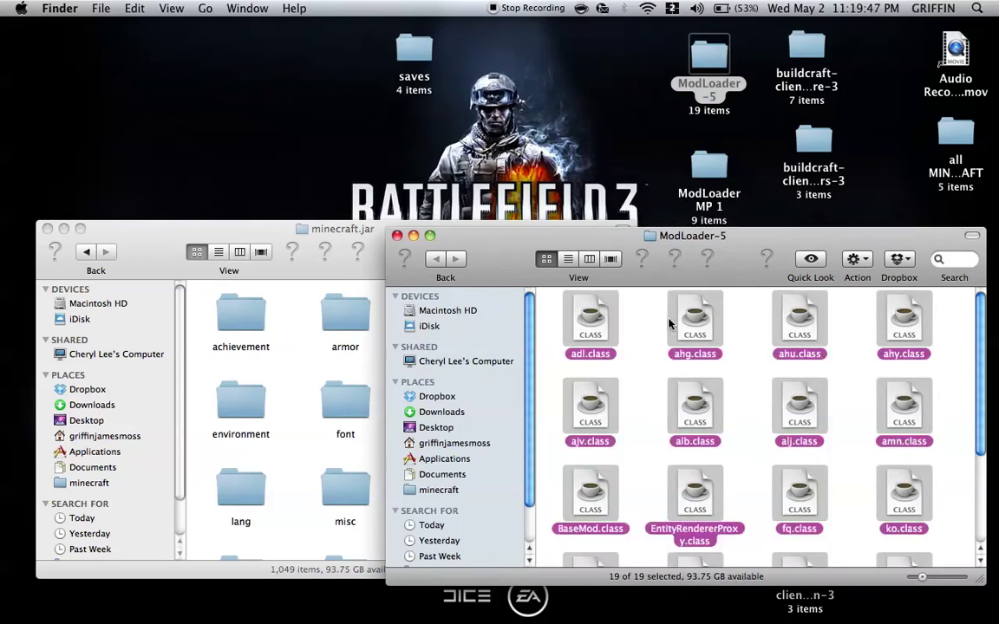
left_click(397, 236)
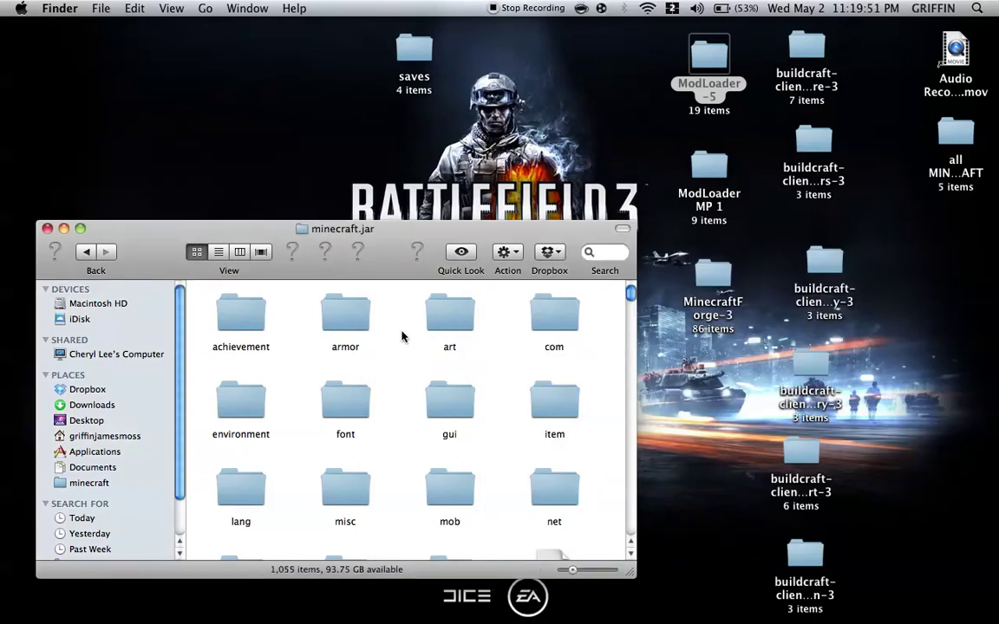
key("super+v")
left_click(354, 195)
left_click(462, 194)
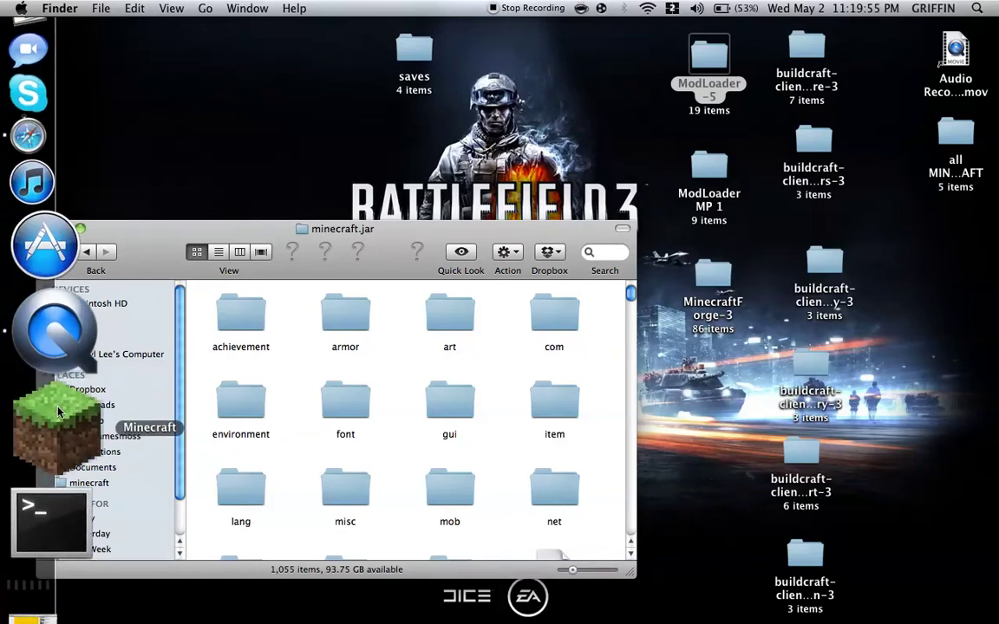
Launch Minecraft, log in with the saved account to test the ModLoader installation at the main menu, and close the game
left_click(61, 418)
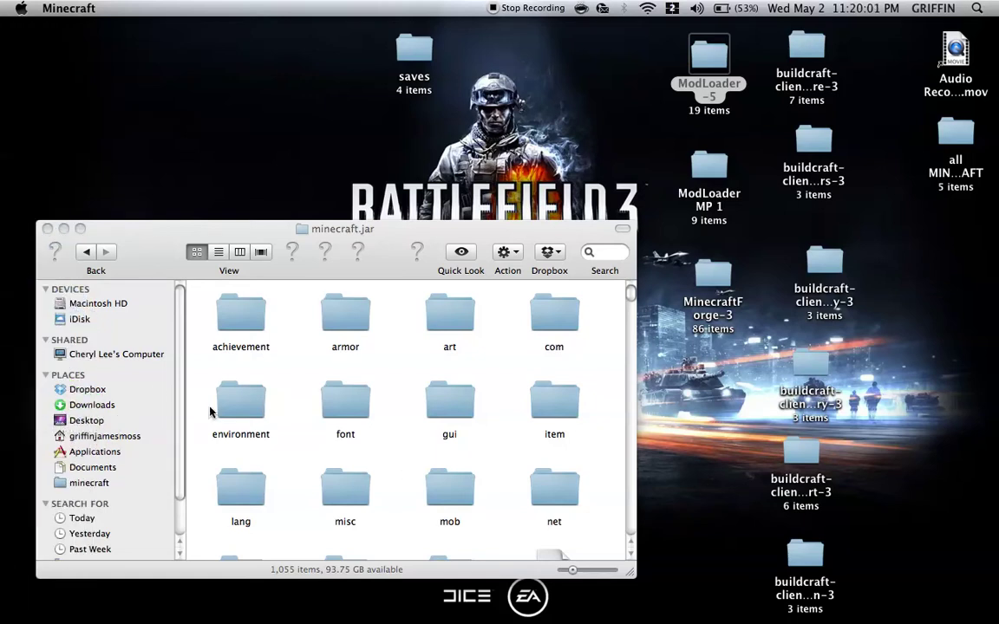
mouse_move(4, 415)
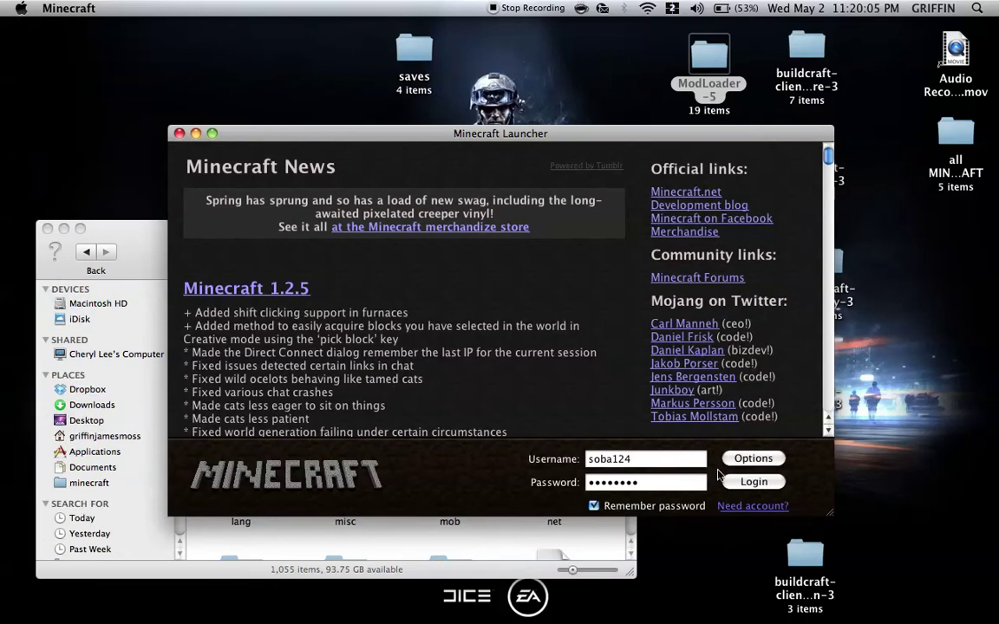
left_click(731, 482)
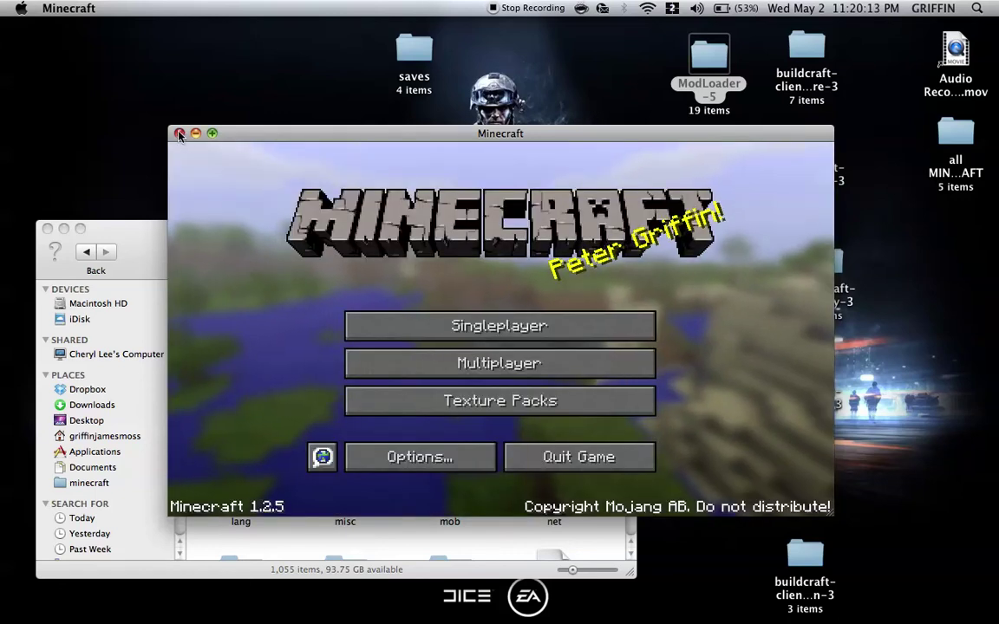
left_click(179, 134)
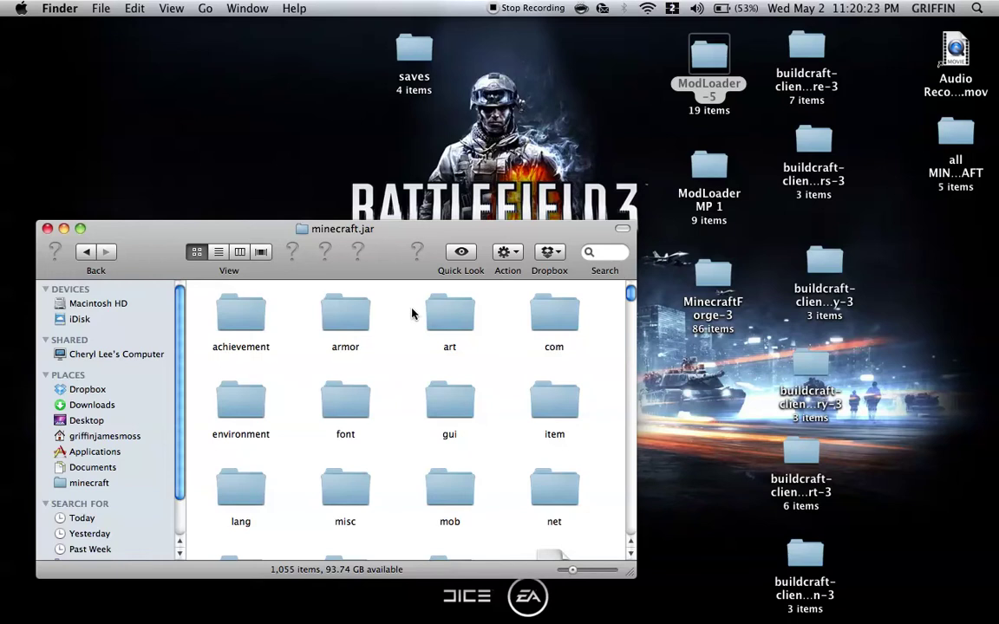
Copy all files from the desktop's ModLoader MP 1 folder into the minecraft.jar folder, replacing all existing items
left_click(711, 171)
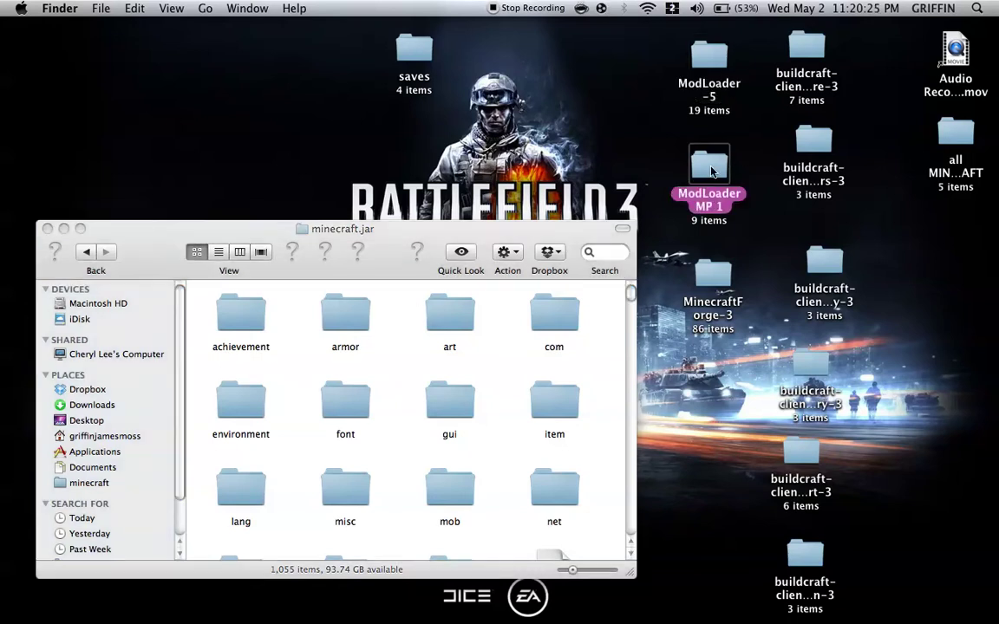
double_click(711, 170)
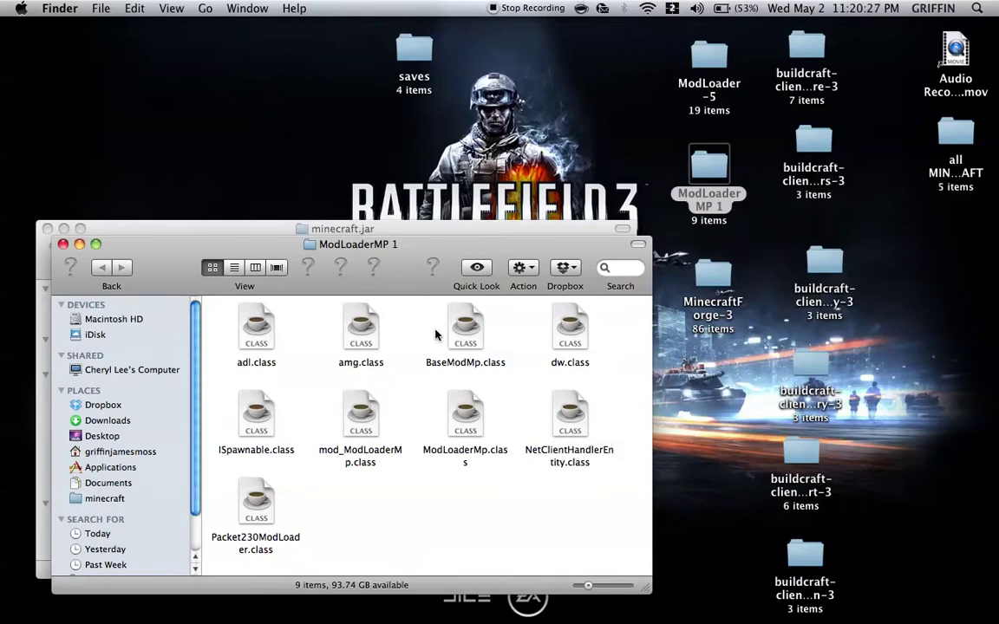
key("super+a")
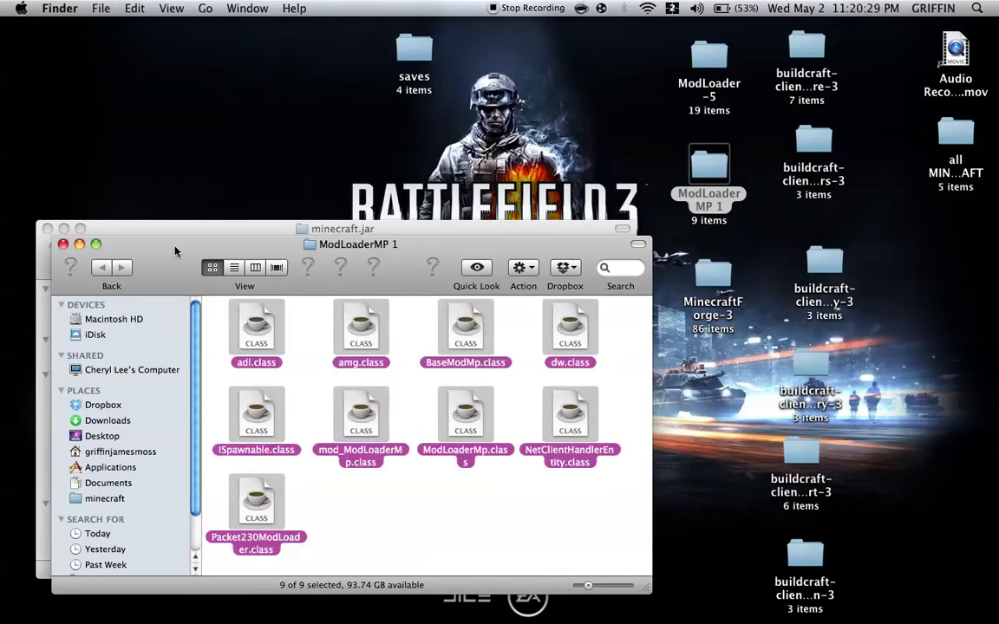
left_click(70, 244)
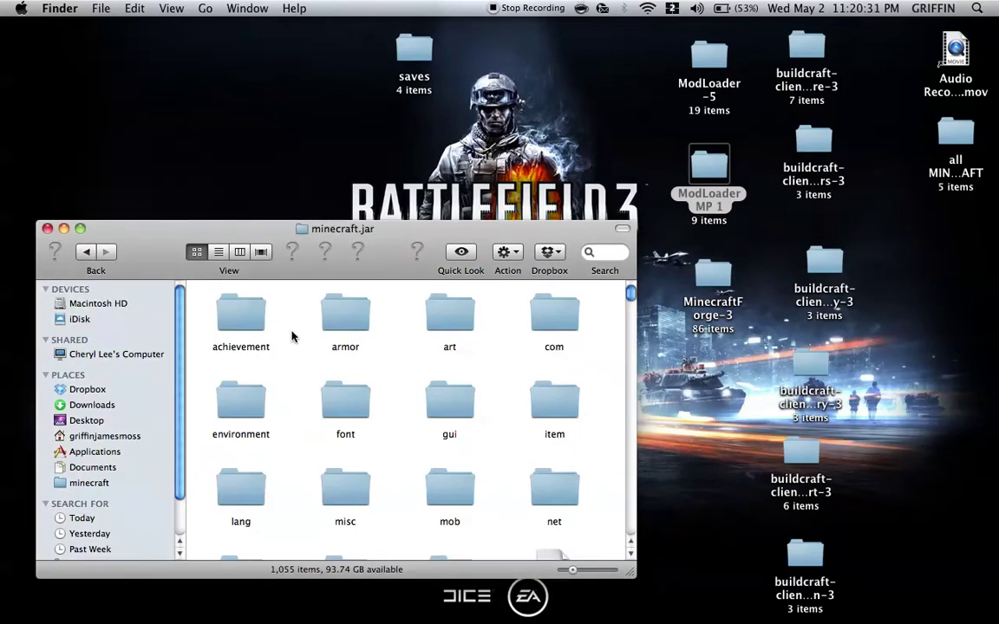
key("super+v")
left_click(353, 194)
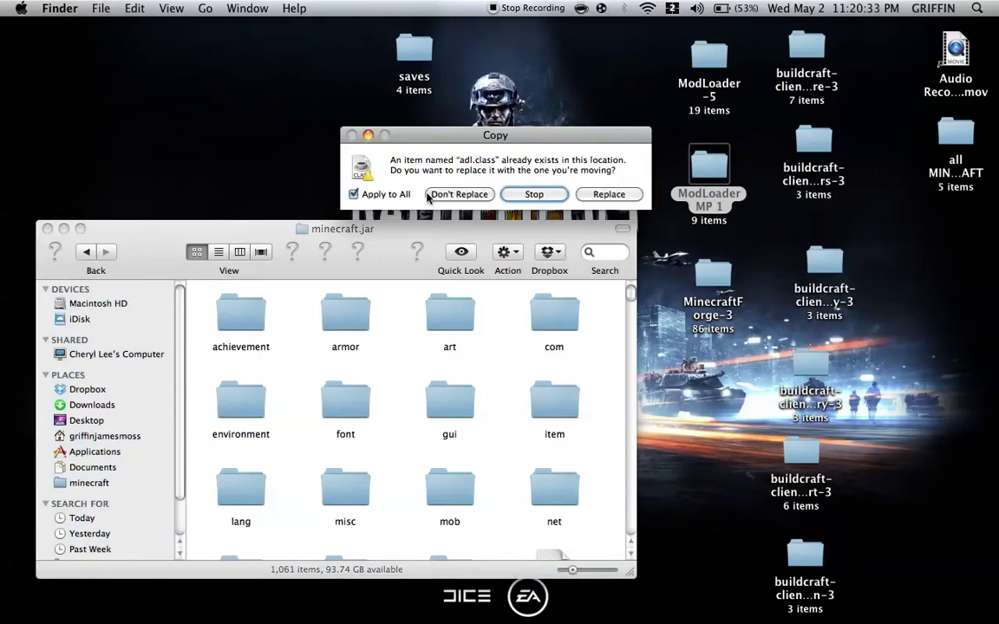
left_click(608, 194)
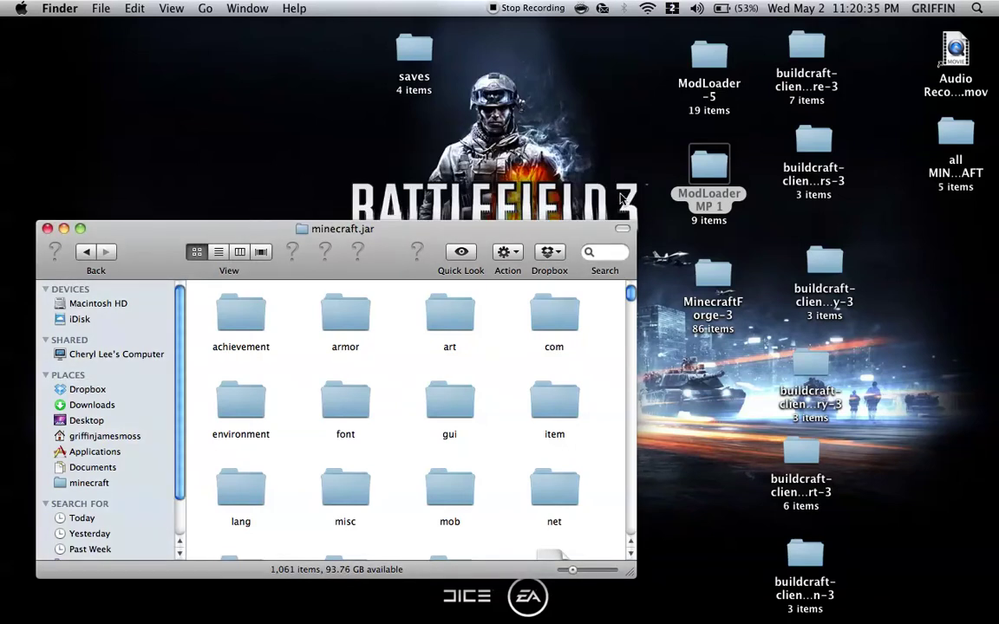
Launch Minecraft again with the saved login to test the ModLoader MP installation, and quit at the main menu
mouse_move(2, 398)
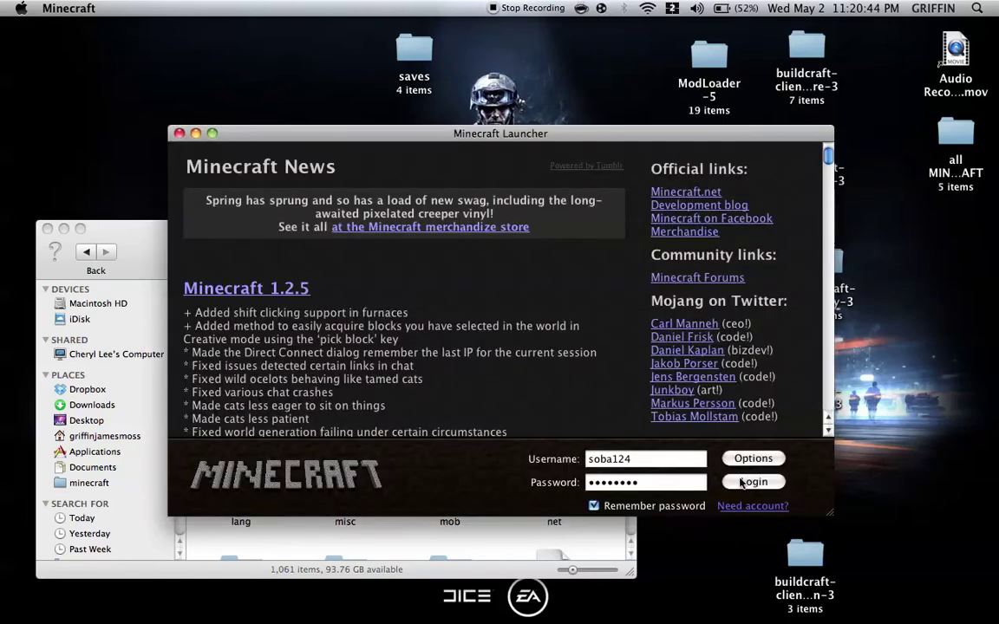
left_click(816, 542)
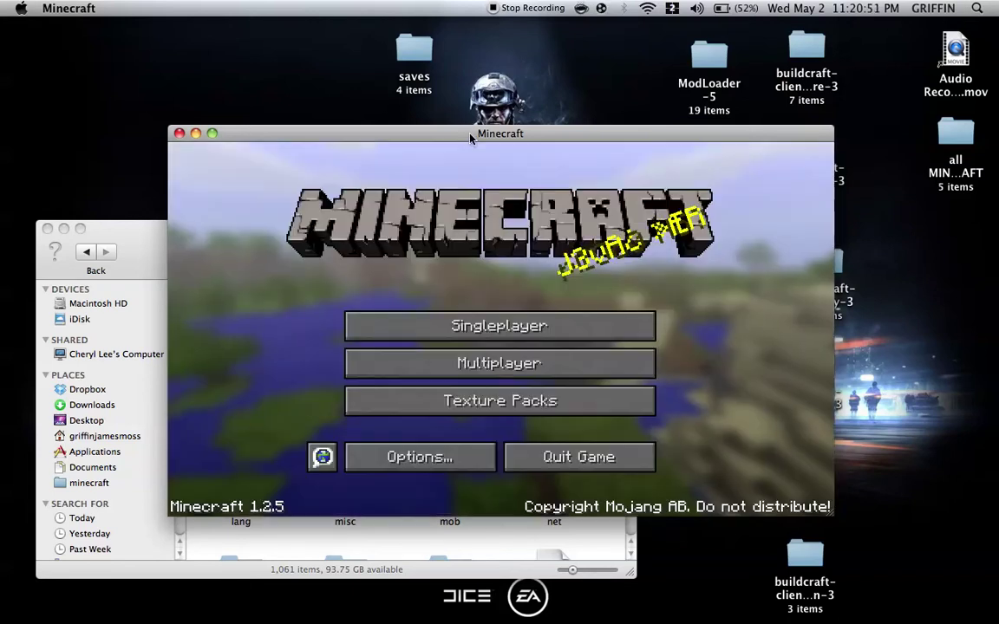
key("super+q")
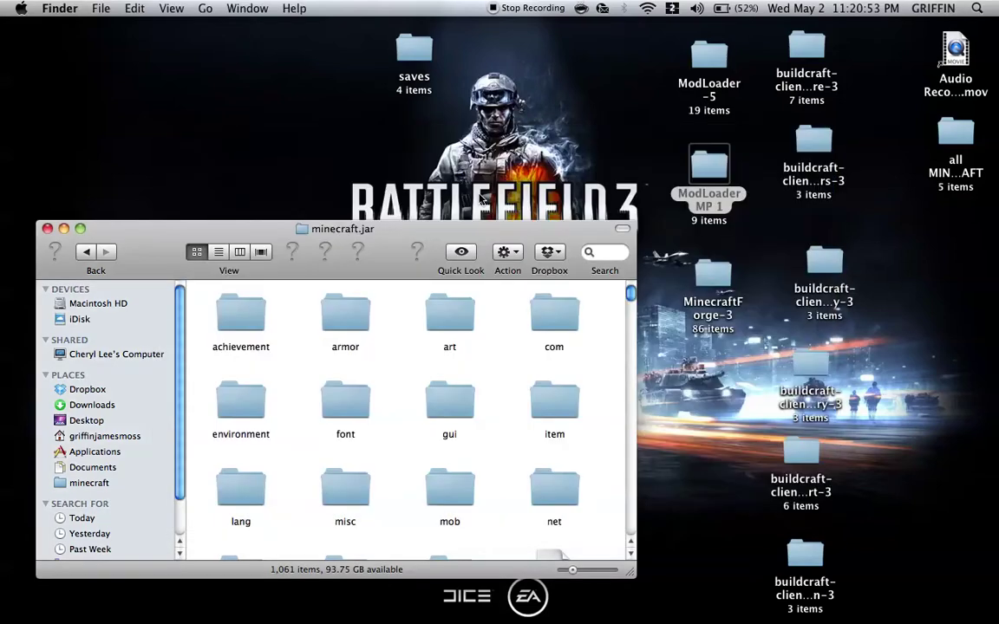
Copy everything except the net folder from MinecraftForge-3 into minecraft.jar, replacing all existing items, and close the MinecraftForge-3 folder
double_click(712, 276)
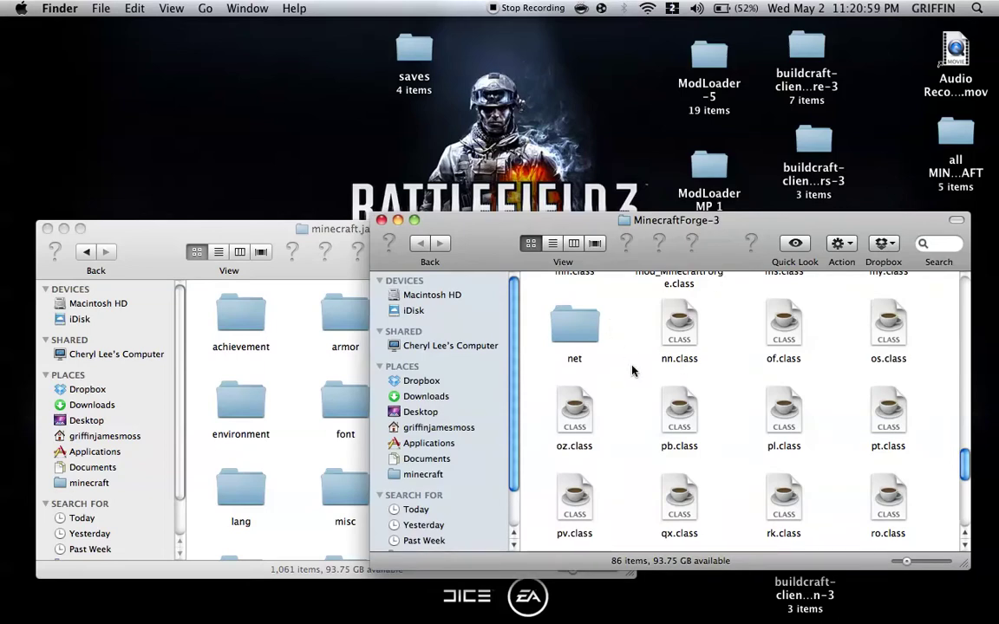
scroll(636, 372, "up", 20)
scroll(631, 371, "down", 2)
scroll(631, 371, "down", 15)
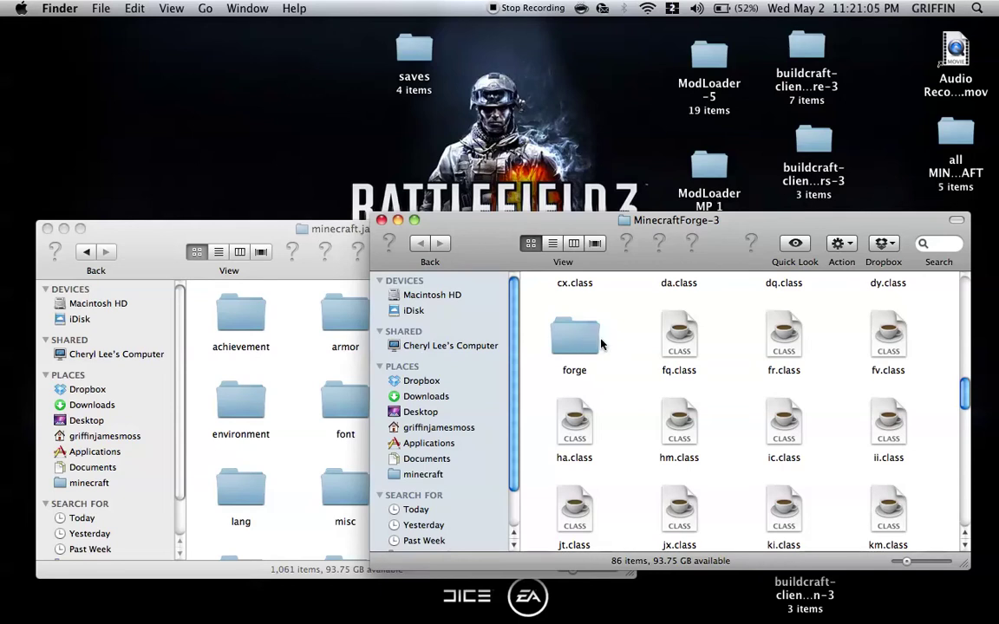
scroll(626, 345, "down", 5)
scroll(632, 346, "down", 5)
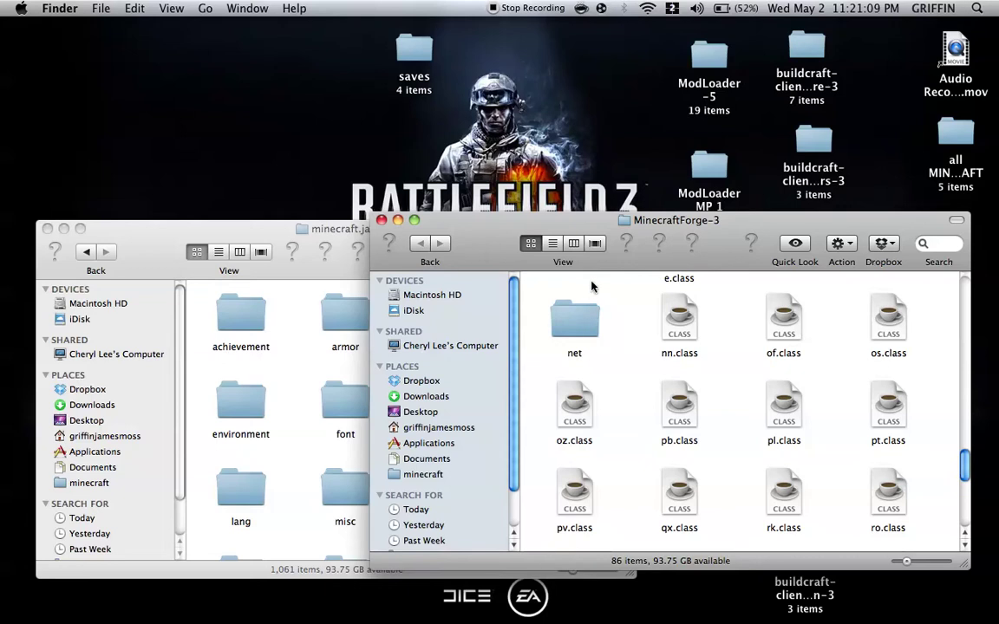
key("super+a")
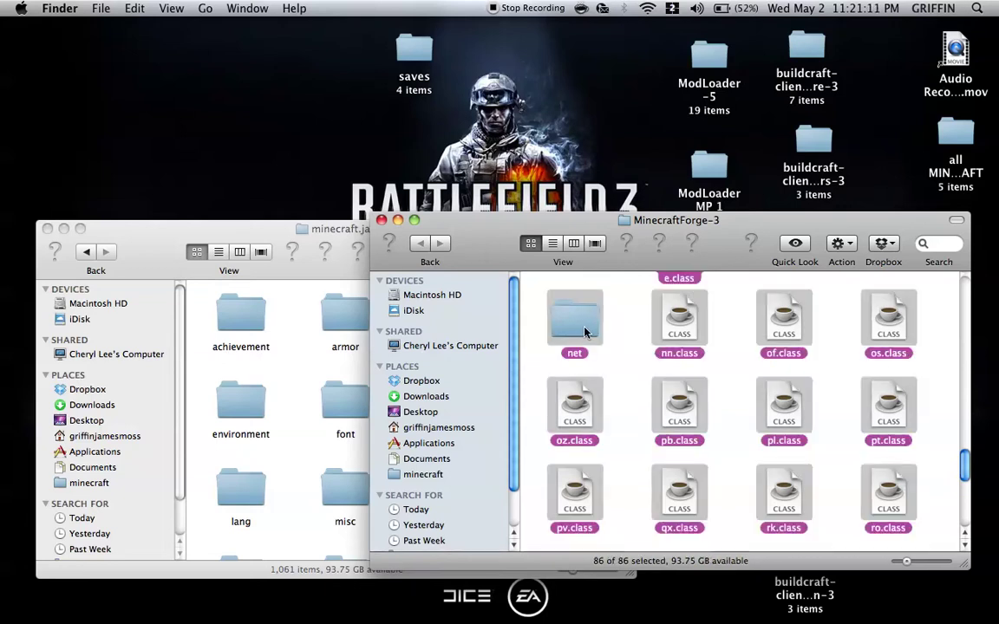
left_click(574, 324, "super")
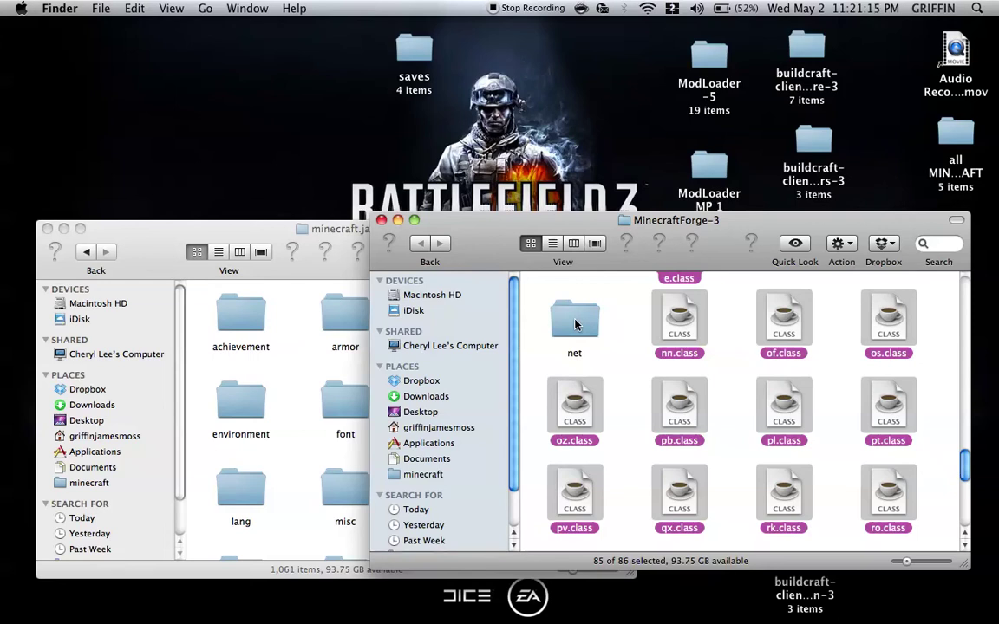
left_click(271, 365)
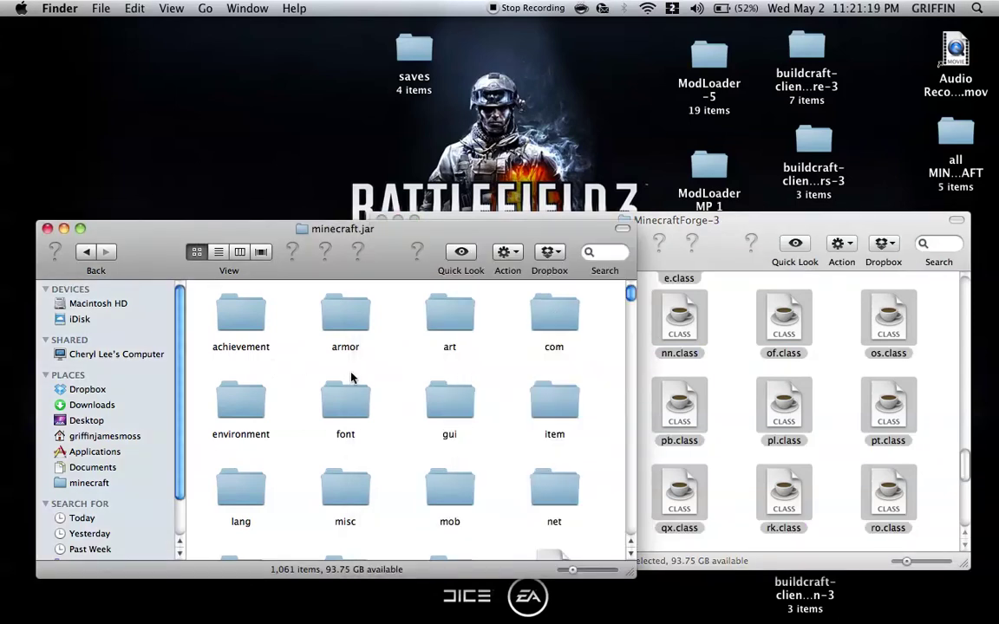
key("super+alt+v")
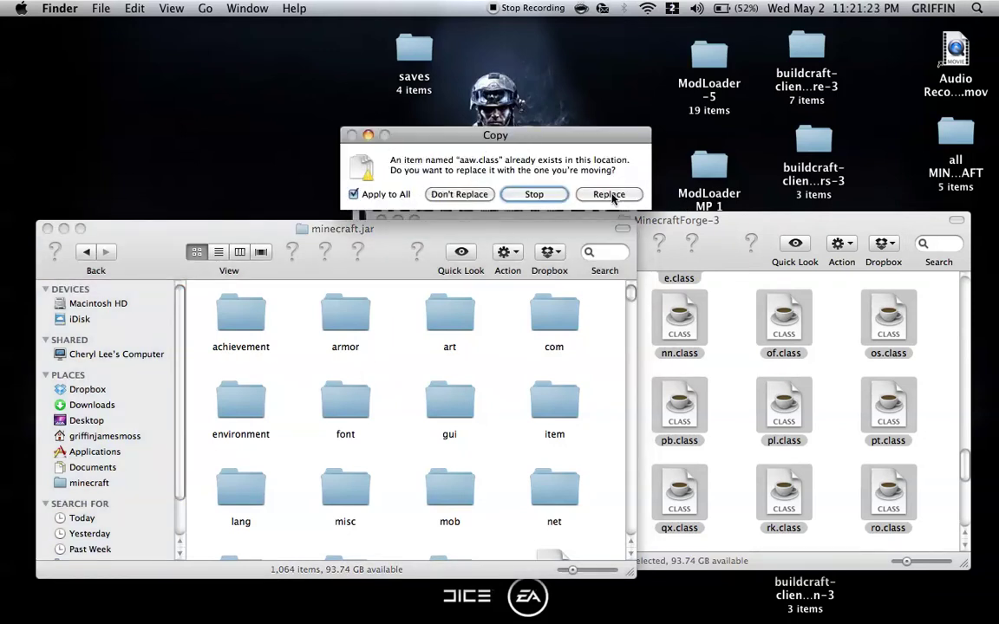
left_click(608, 194)
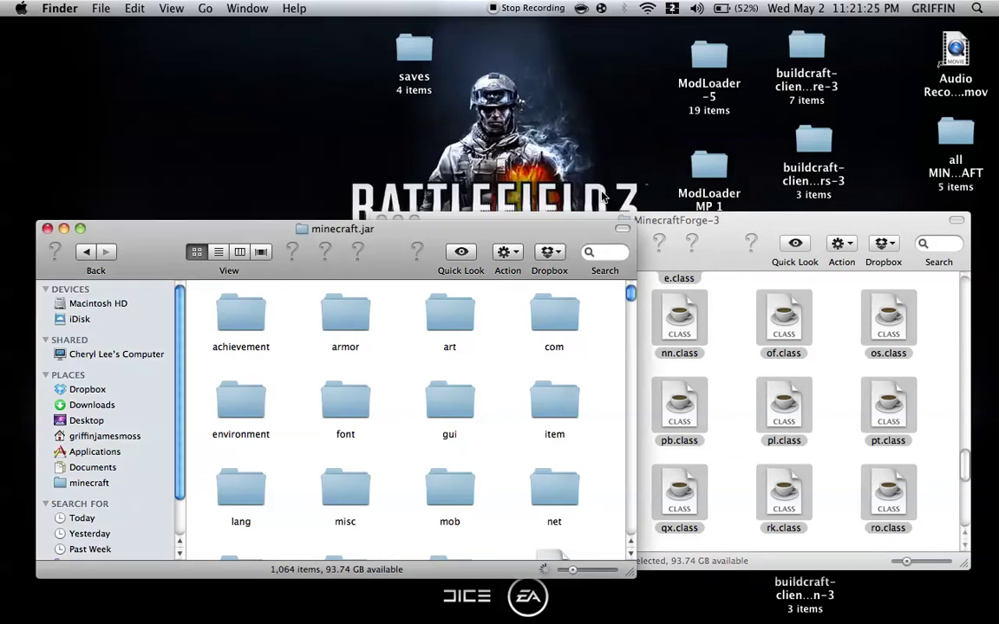
left_click(650, 224)
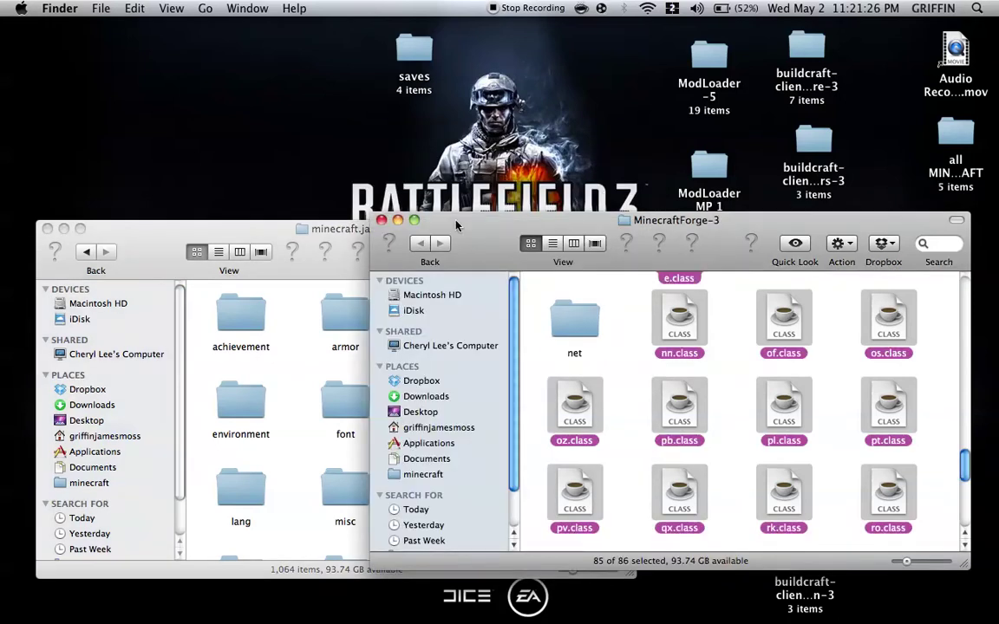
left_click(381, 219)
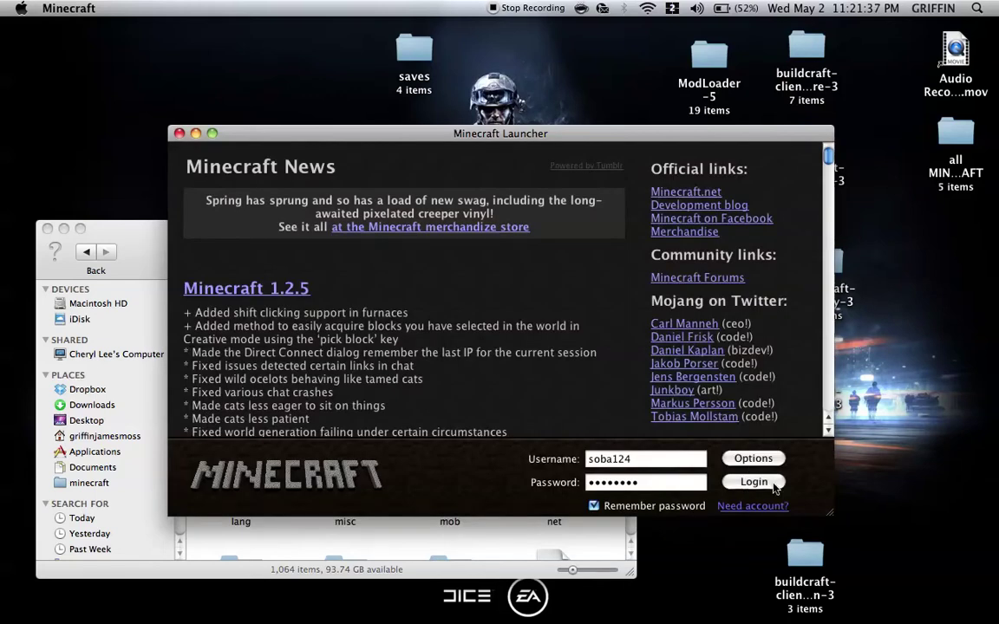
Start Minecraft with the saved login to test the Minecraft Forge installation, and close it at the main menu
left_click(746, 417)
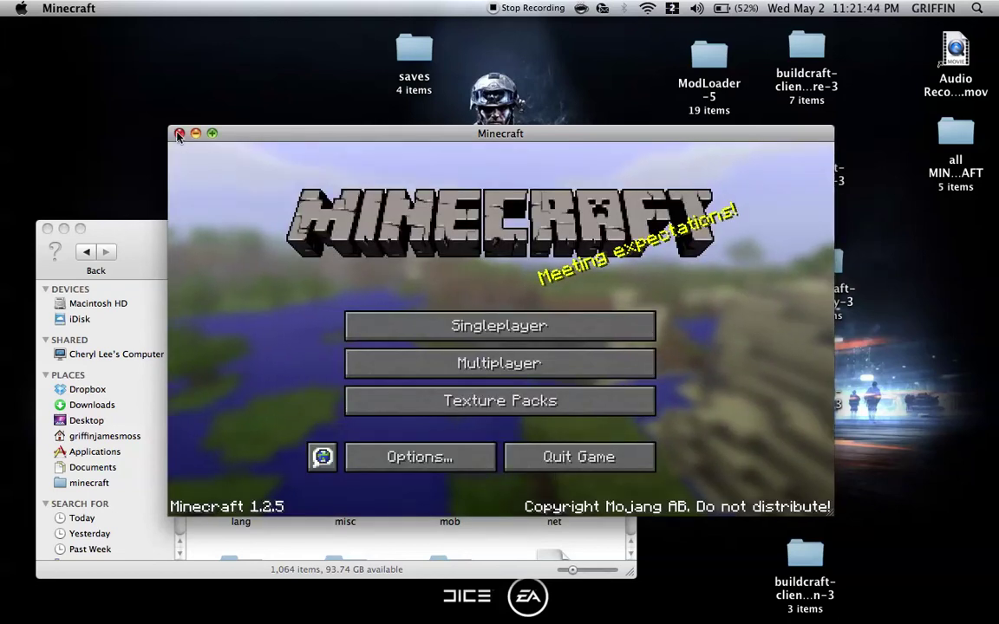
left_click(179, 134)
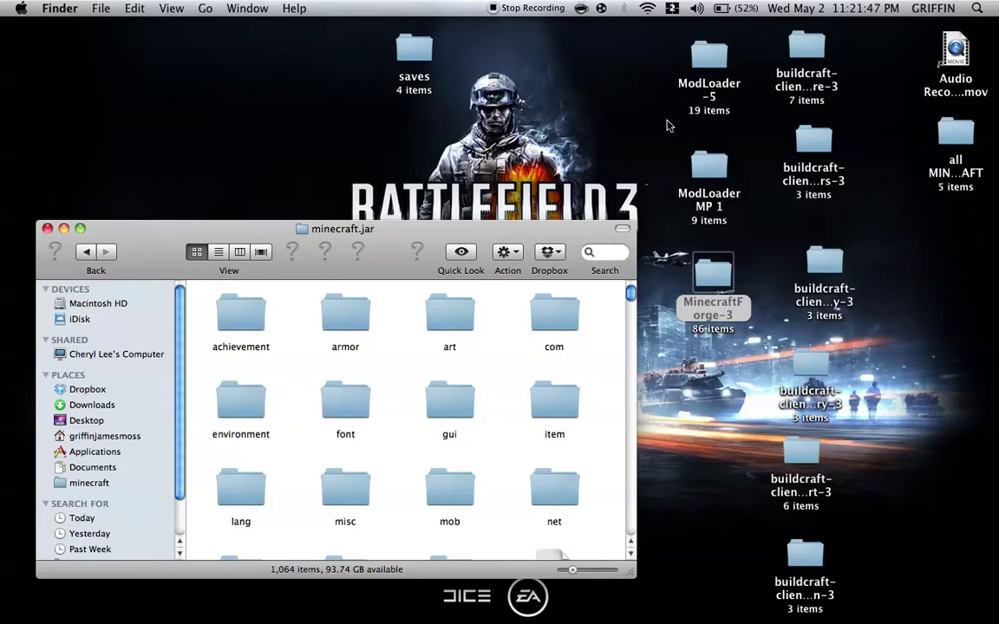
Open the desktop's buildcraft-client-A-core-3 folder and the net folder inside minecraft.jar
double_click(806, 51)
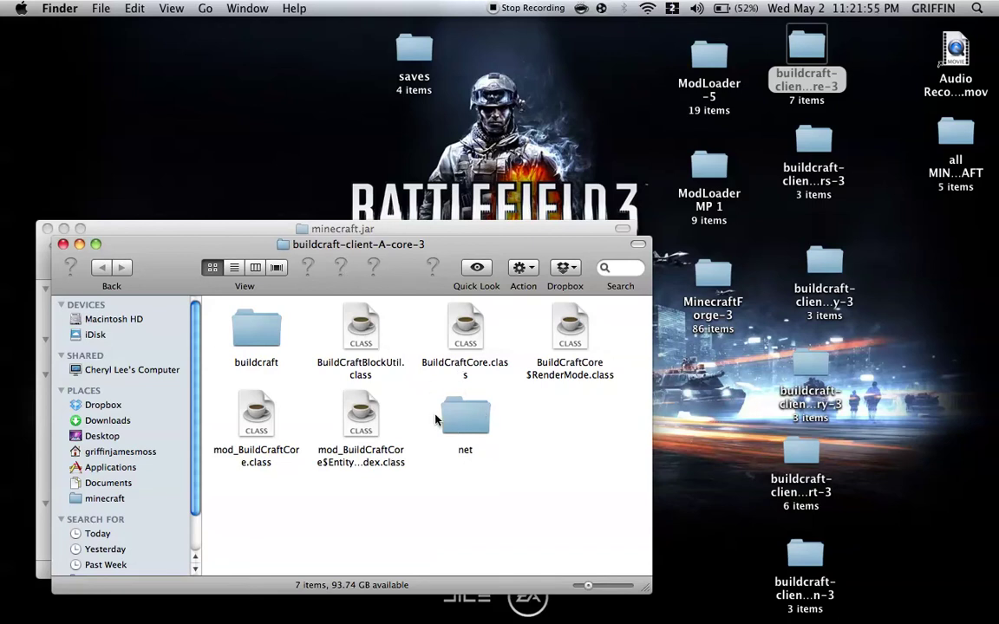
left_click_drag(388, 349, 434, 381)
left_click(435, 227)
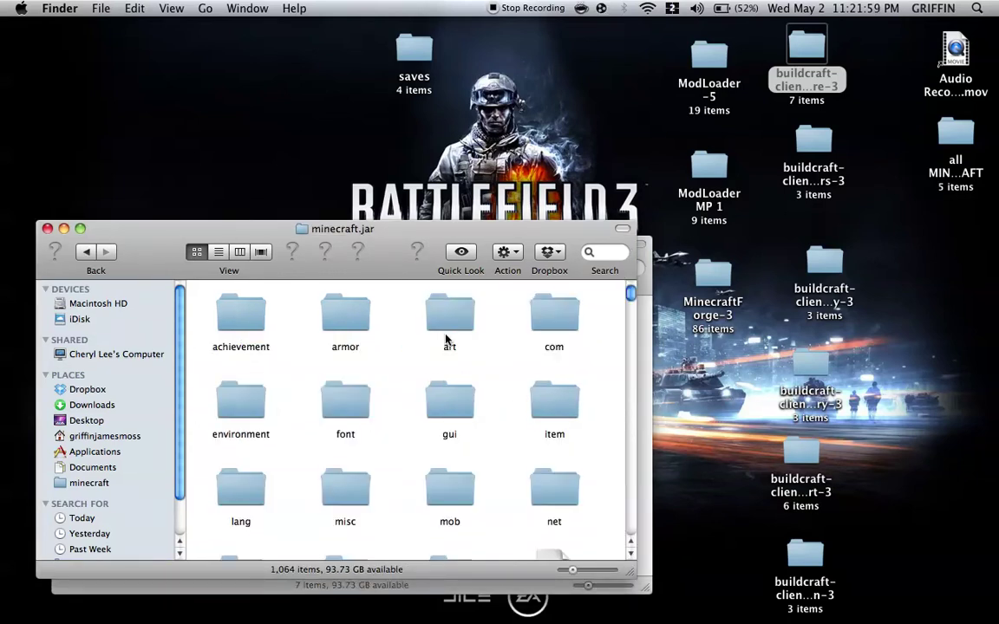
scroll(419, 361, "down", 3)
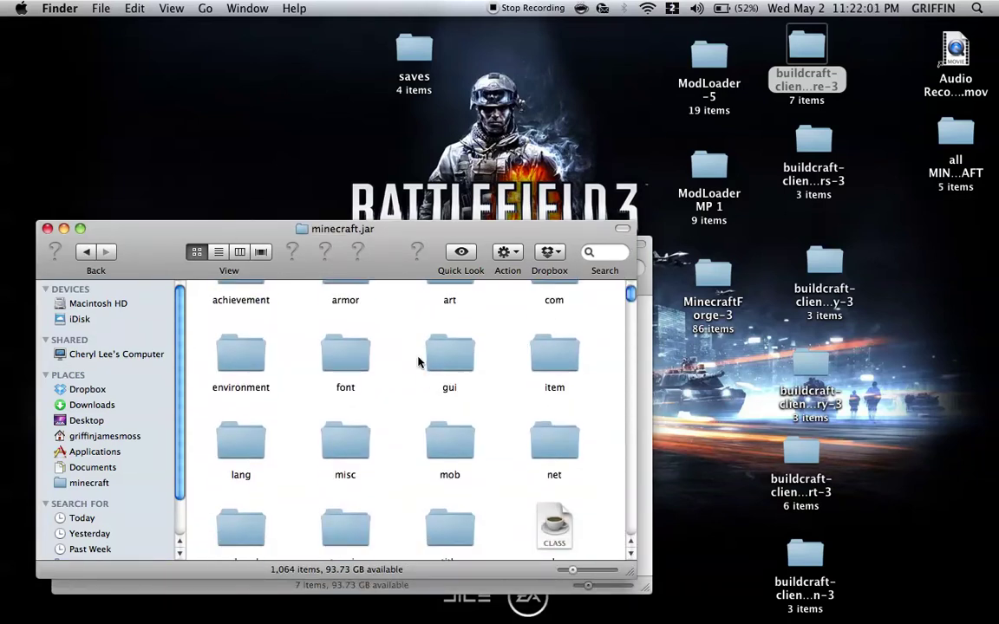
double_click(537, 442)
left_click(642, 407)
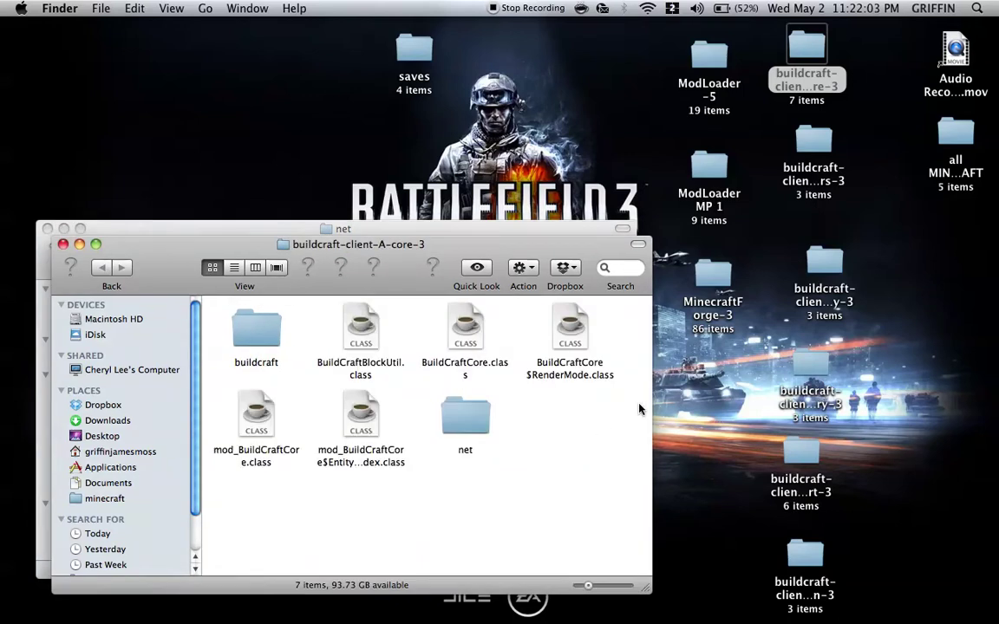
Open net/minecraft in the BuildCraft core folder and the matching minecraft folder in minecraft.jar's net folder, with both windows side by side
double_click(477, 431)
left_click_drag(385, 274, 702, 276)
left_click(565, 331)
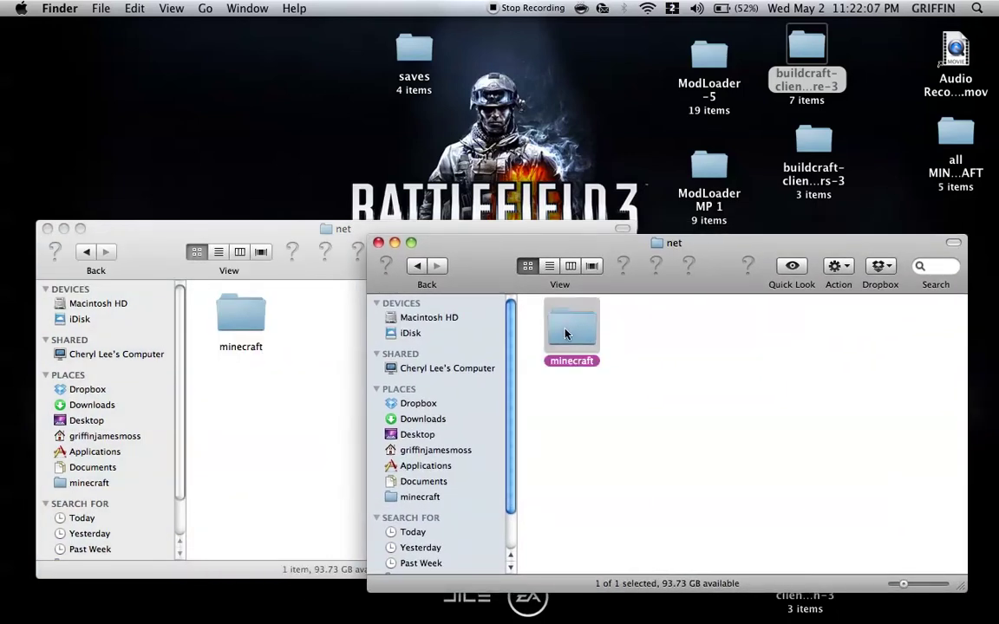
double_click(565, 331)
left_click(264, 325)
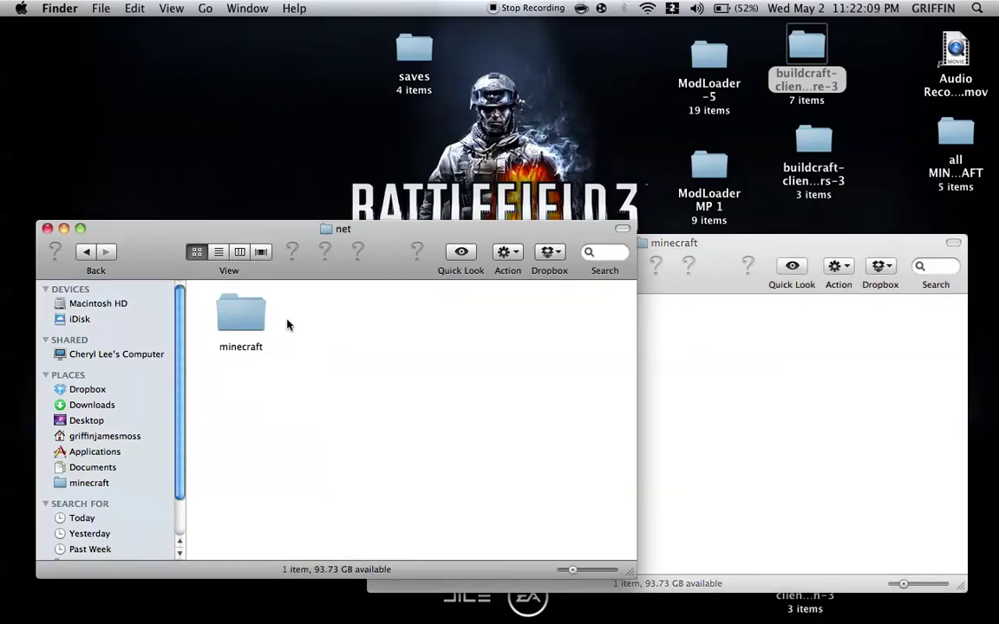
double_click(230, 323)
left_click(722, 384)
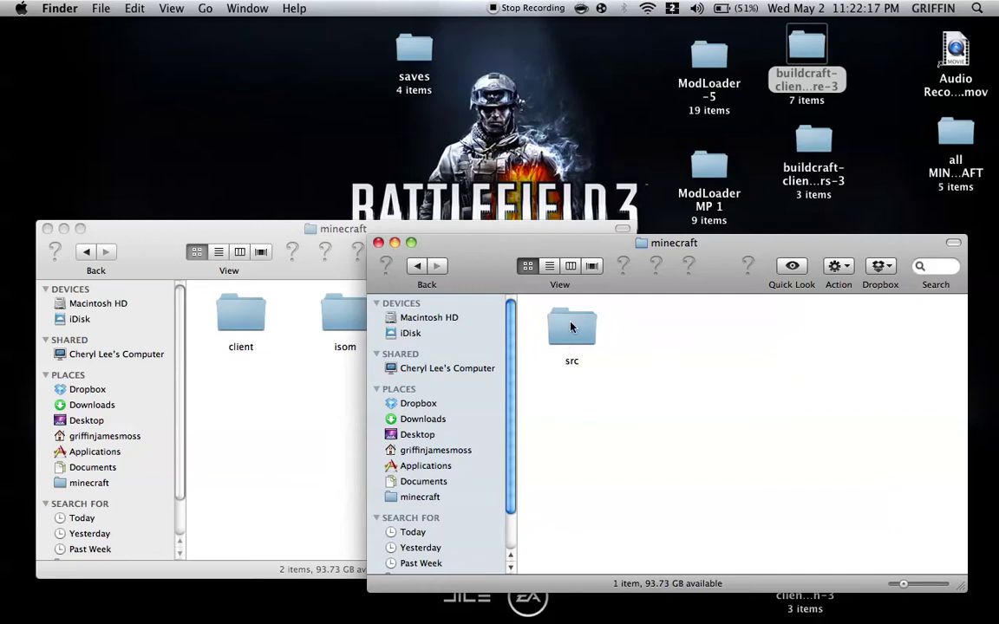
Select src in BuildCraft core's minecraft folder, compare it with the other minecraft folder, and return the windows to buildcraft-client-A-core-3 and minecraft.jar
left_click(571, 330)
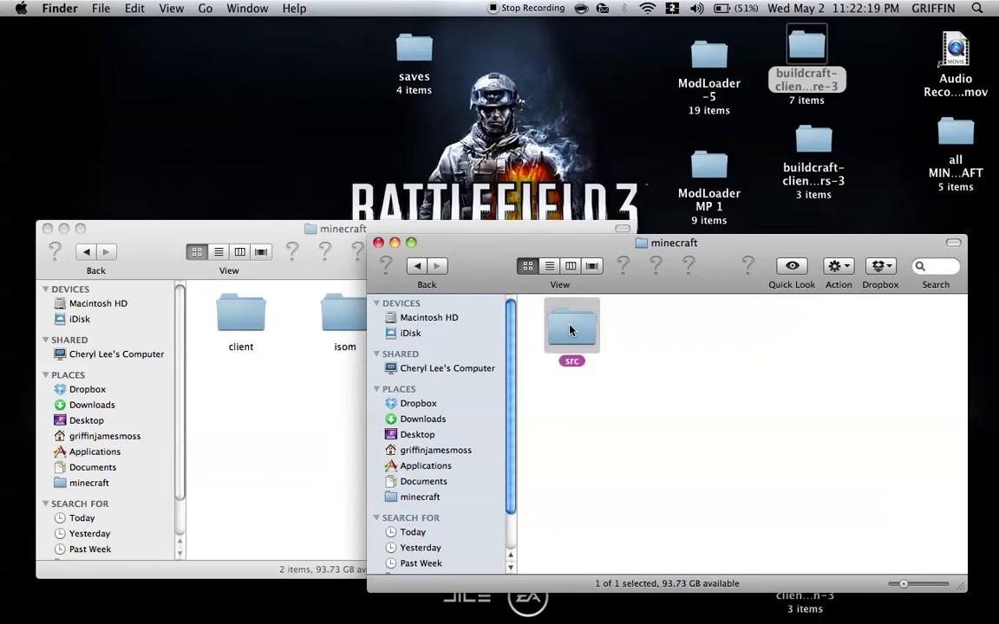
left_click(284, 374)
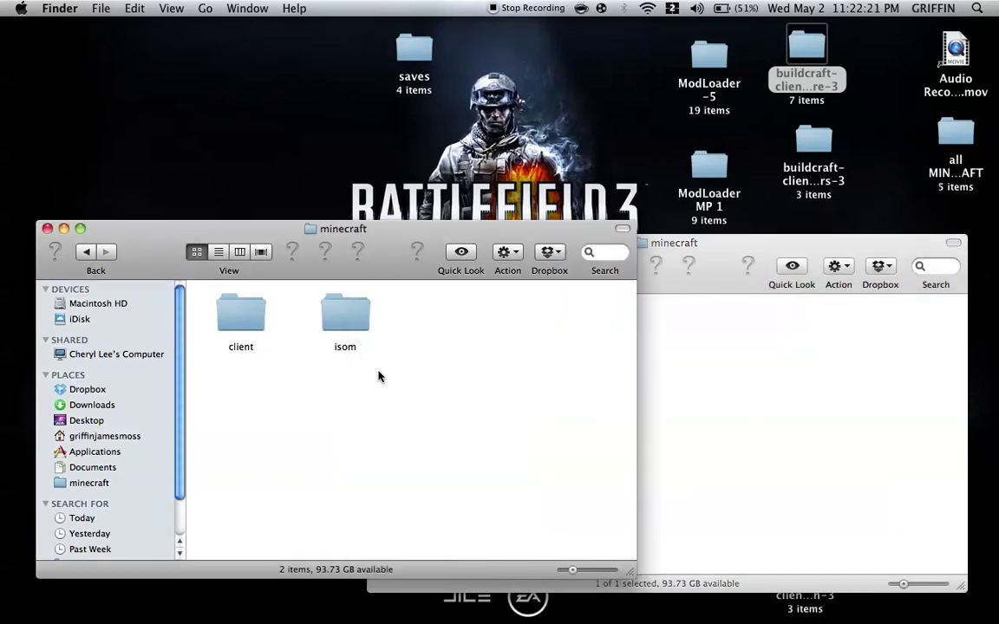
left_click(734, 366)
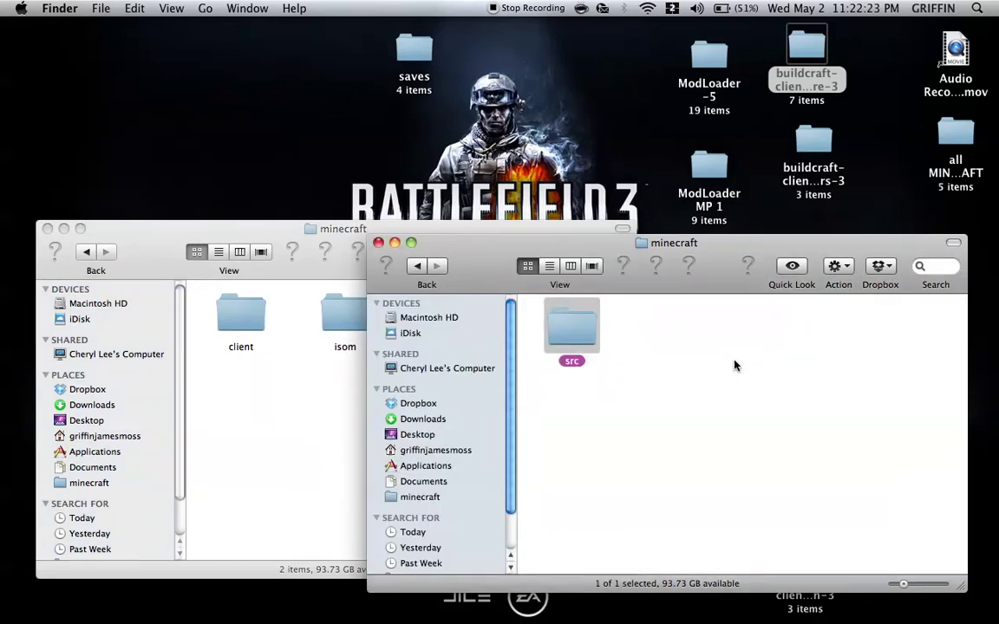
left_click(328, 405)
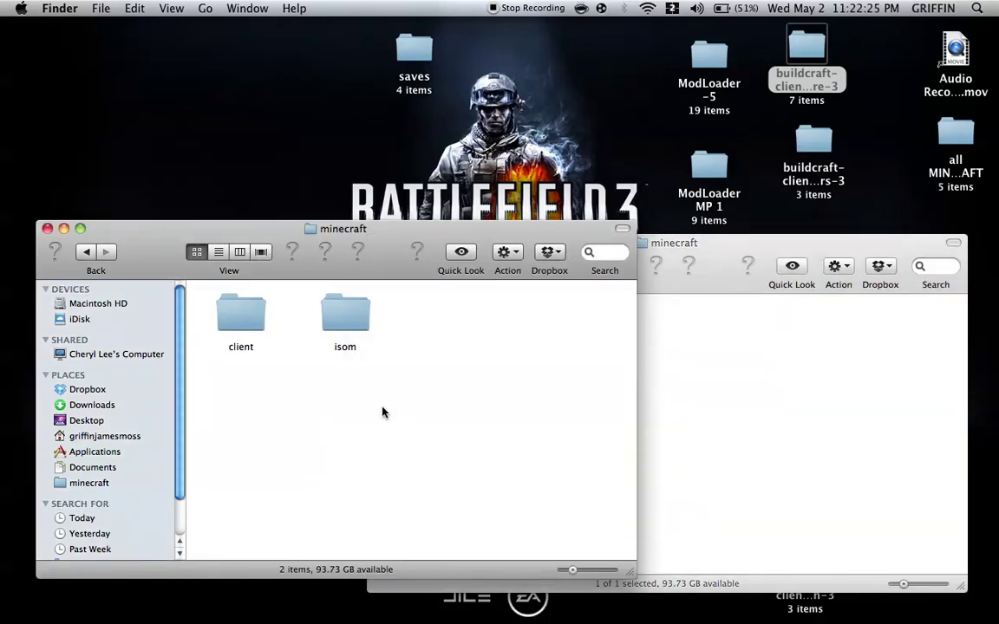
key("super+bracketleft")
left_click(774, 376)
key("super+bracketleft")
key("super+bracketleft")
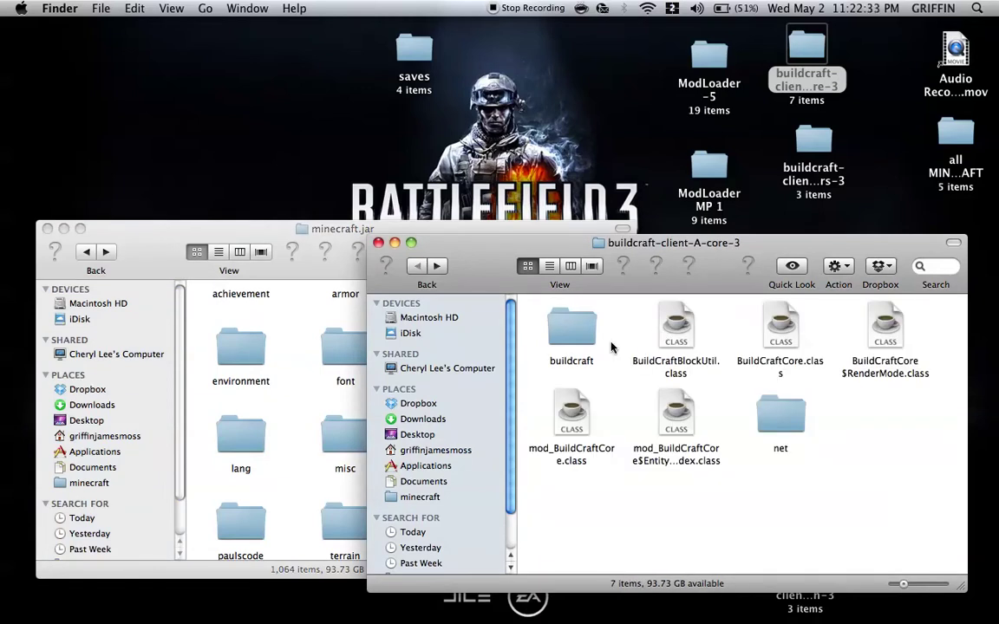
Copy everything except the net folder from buildcraft-client-A-core-3 into minecraft.jar, and close the core folder
key("super+a")
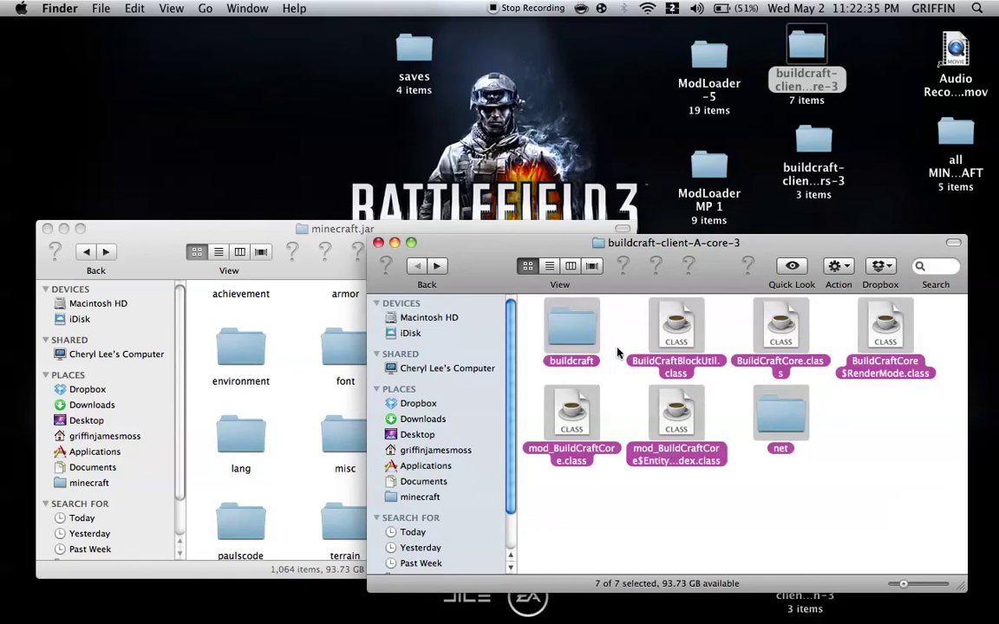
left_click(785, 426, "super")
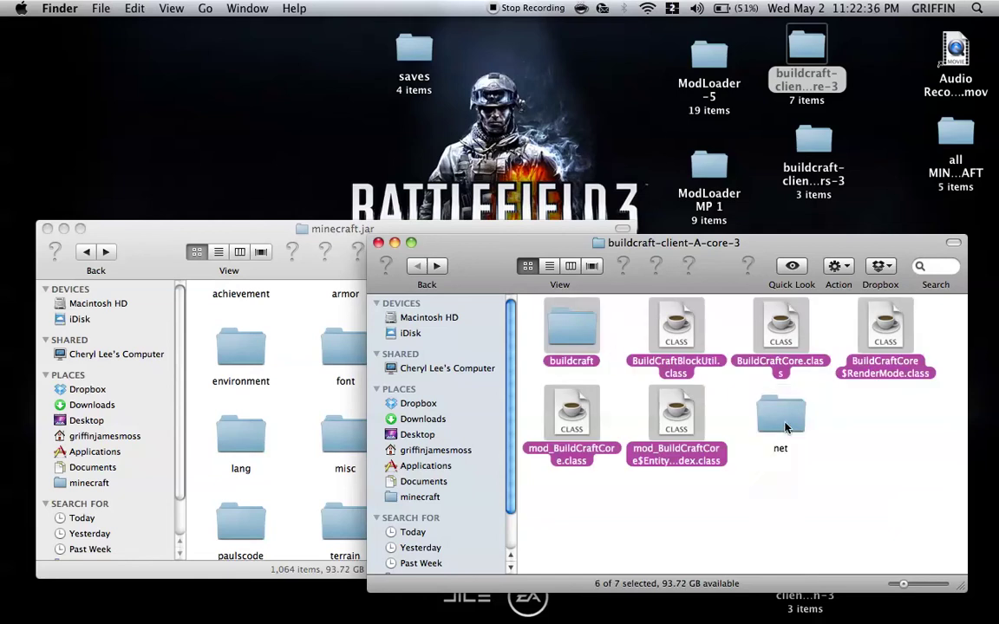
left_click(285, 388)
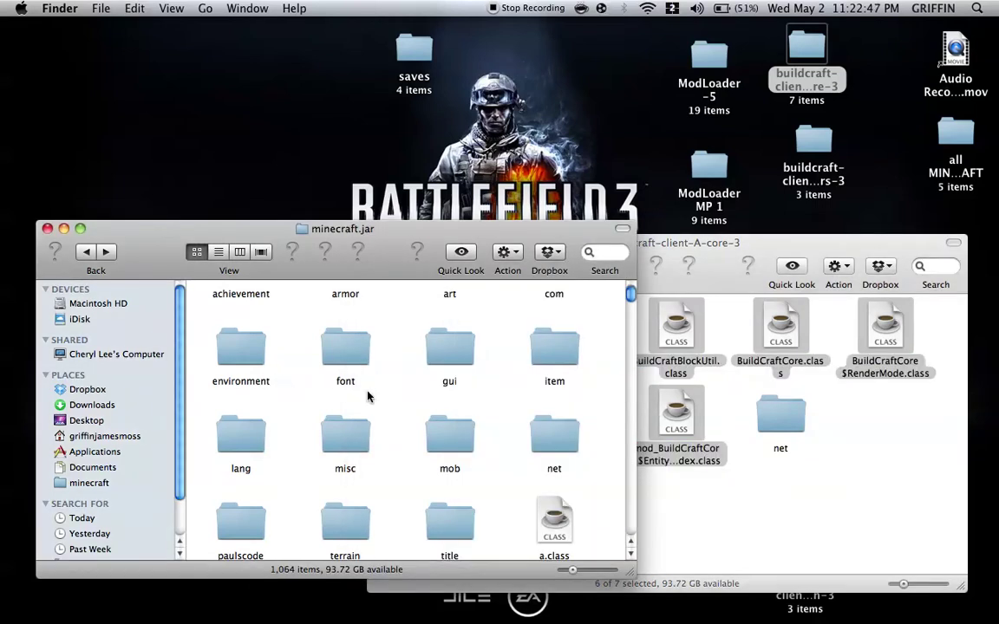
left_click(714, 397)
left_click(378, 243)
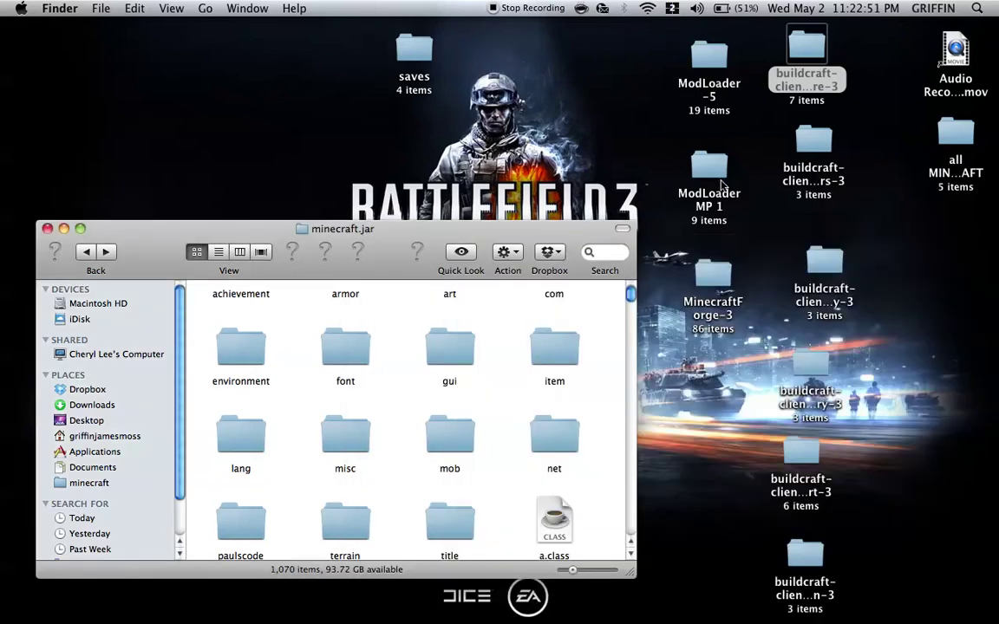
Copy all items from the desktop's buildcraft-client-B-builders-3 folder into minecraft.jar, replacing the existing buildcraft folder
double_click(808, 146)
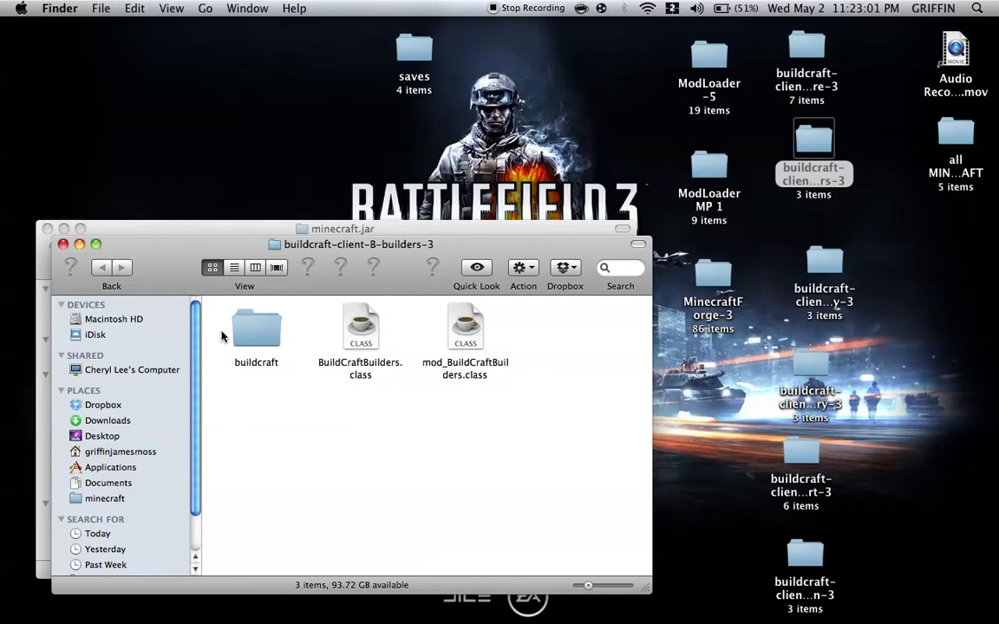
key("super+a")
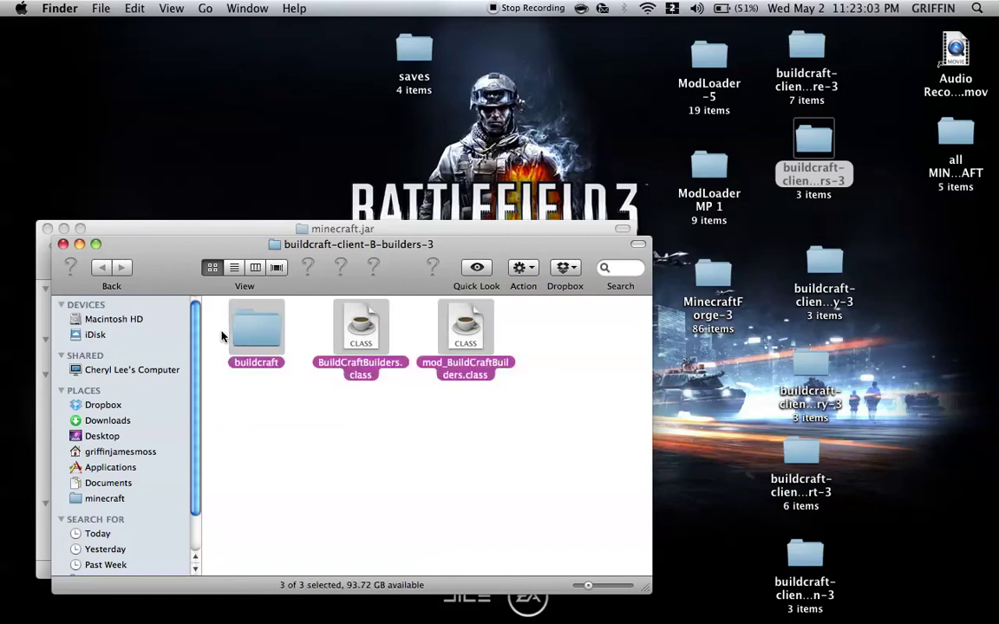
left_click(62, 244)
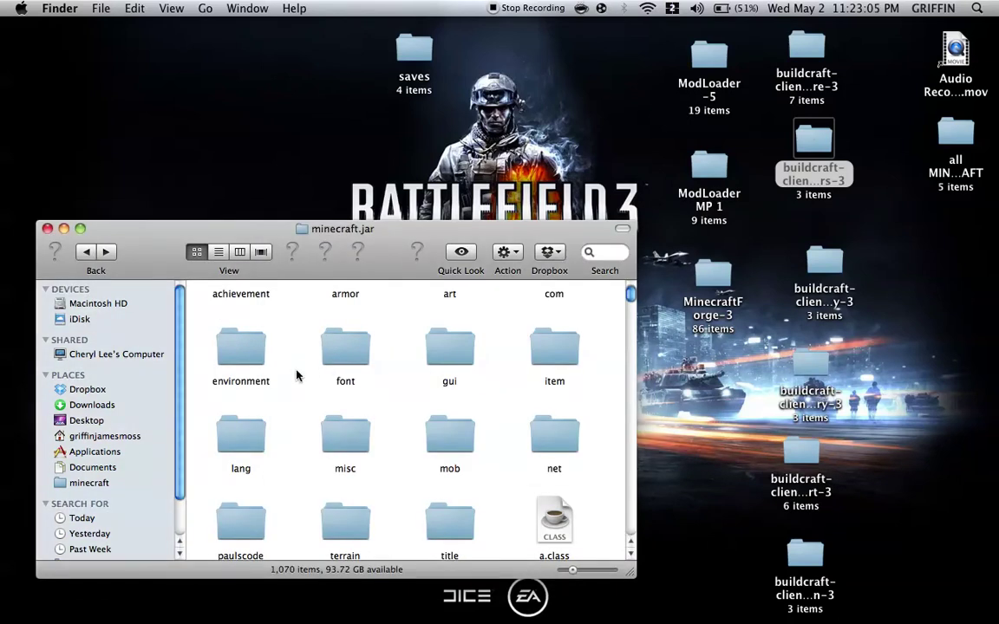
key("super+v")
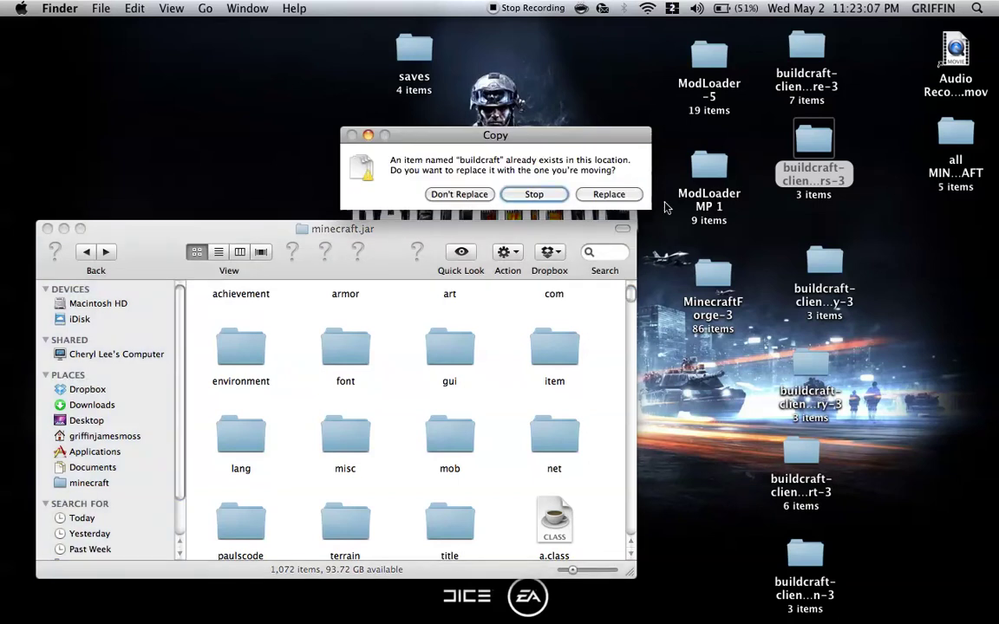
left_click(609, 194)
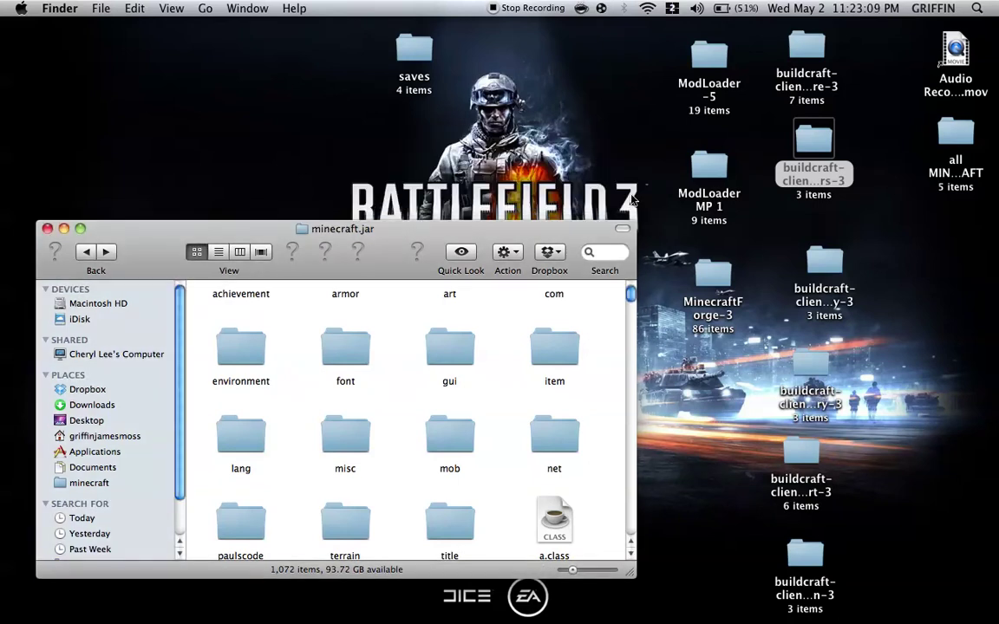
Copy all items from the desktop's buildcraft-client-B-energy-3 folder into minecraft.jar, replacing the existing buildcraft folder
double_click(821, 263)
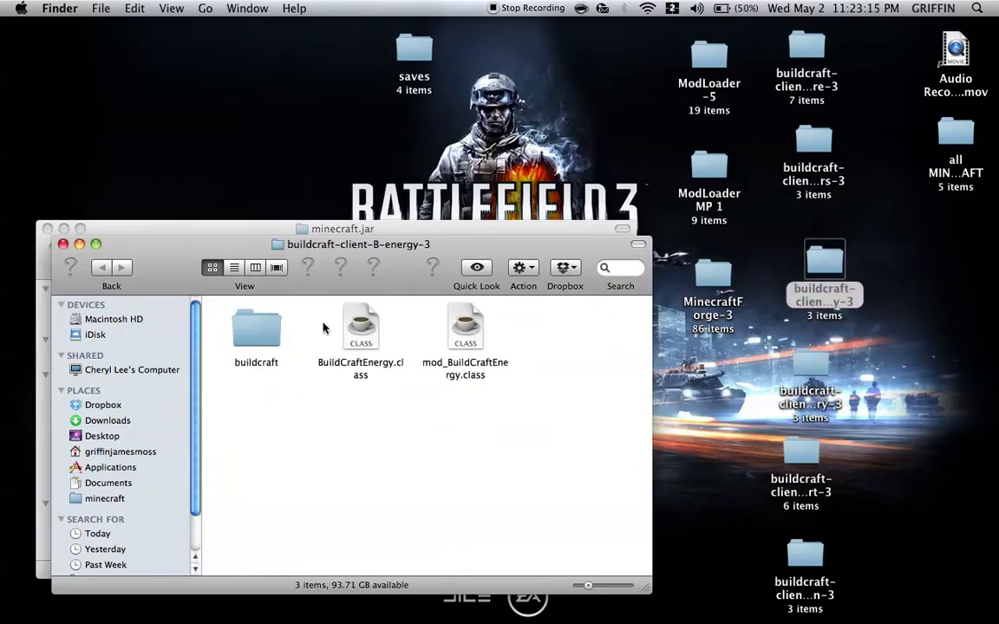
double_click(251, 322)
key("super+bracketleft")
key("super+a")
left_click(64, 245)
key("super+v")
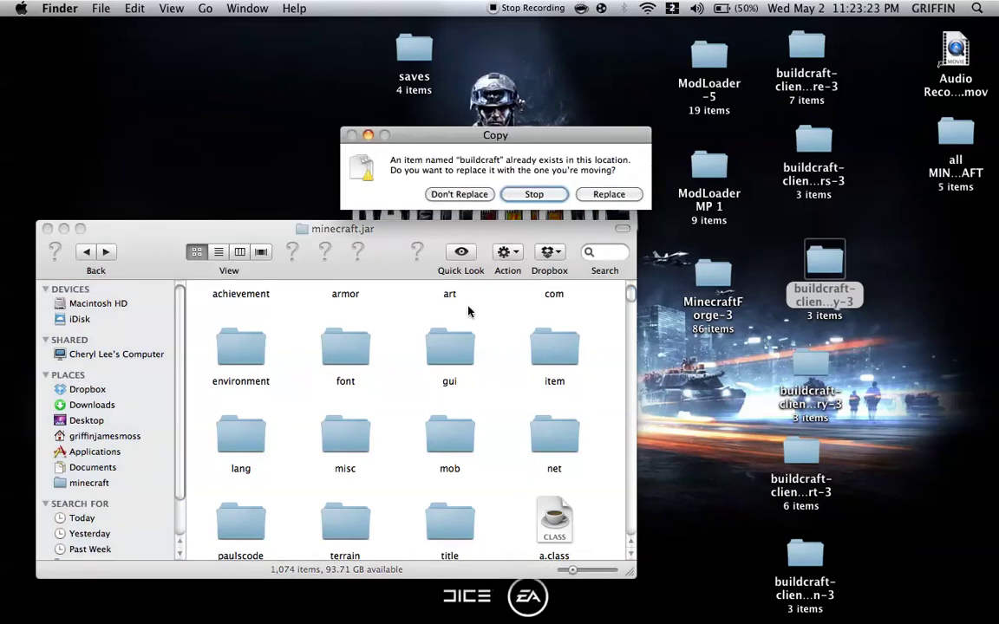
left_click(606, 196)
Copy all items from the desktop's buildcraft-client-B-factory-3 folder into minecraft.jar, replacing the existing buildcraft folder
double_click(810, 364)
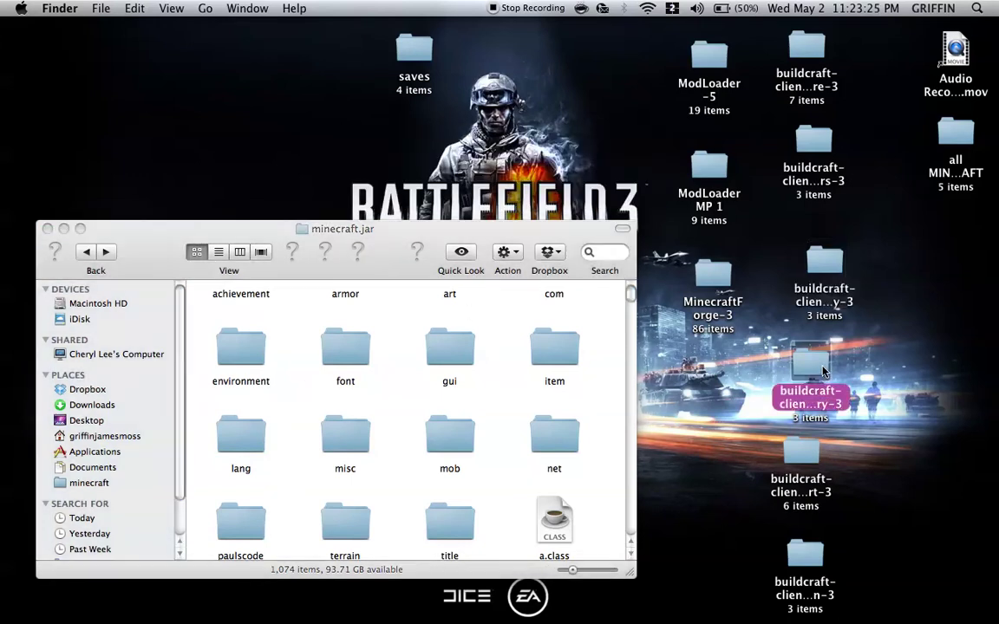
key("super+a")
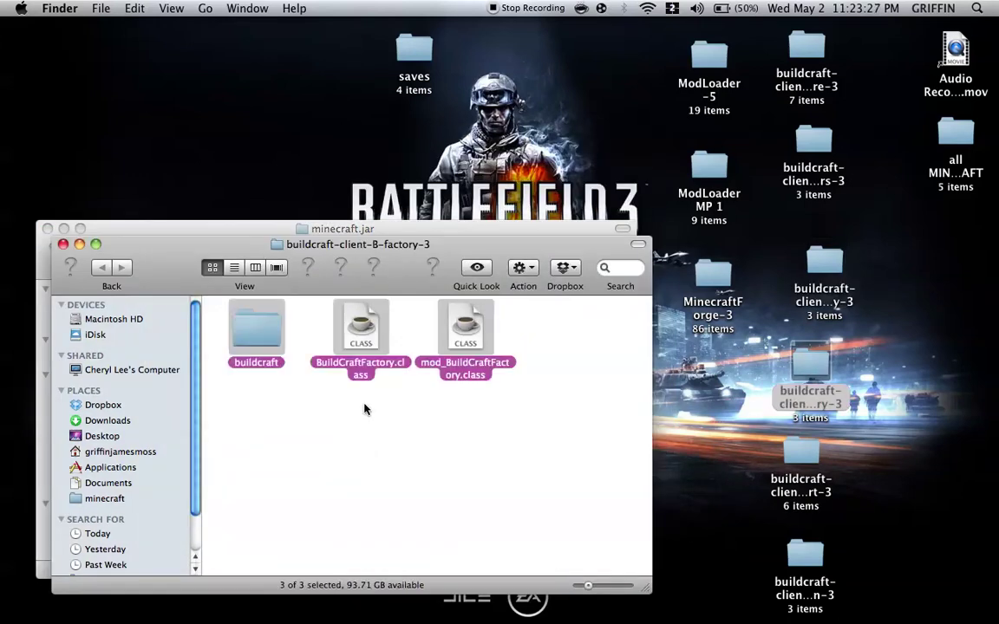
left_click(62, 244)
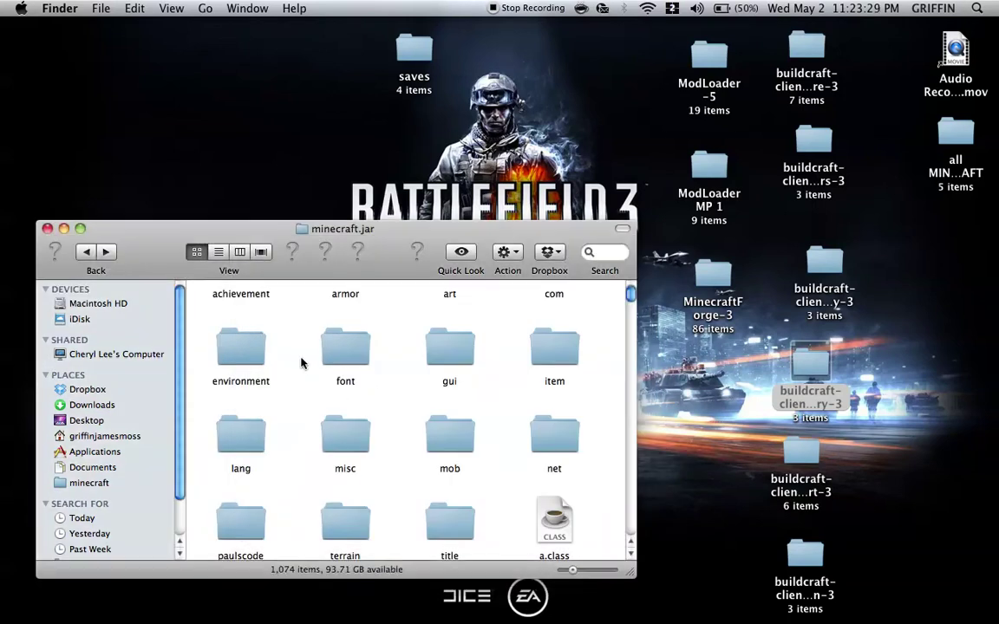
key("super+v")
left_click(599, 194)
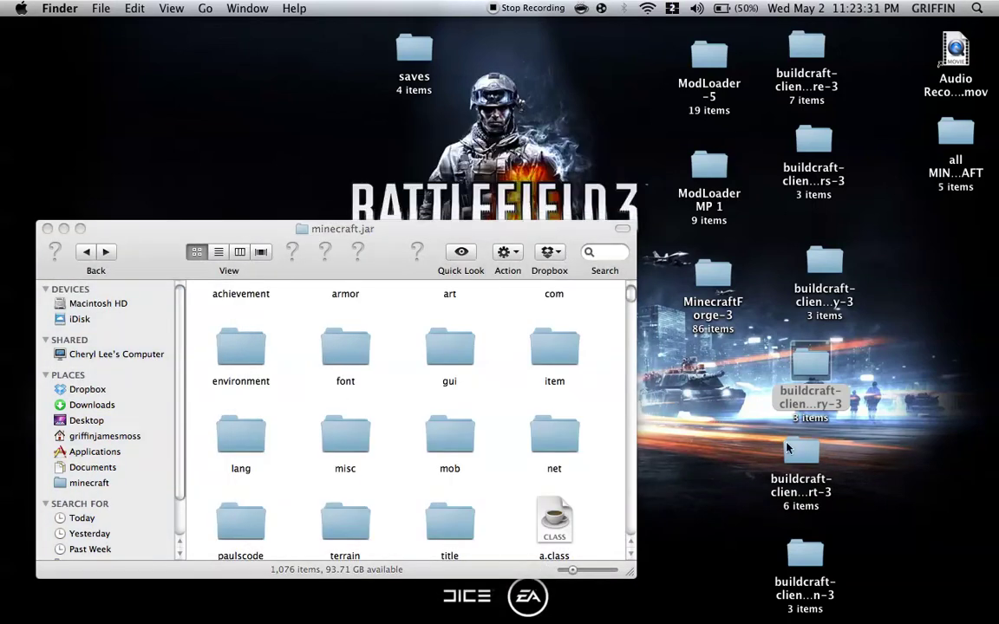
Copy all items from the desktop's buildcraft-client-B-transport-3 folder into minecraft.jar, replacing the existing buildcraft folder
left_click(799, 450)
key("super+o")
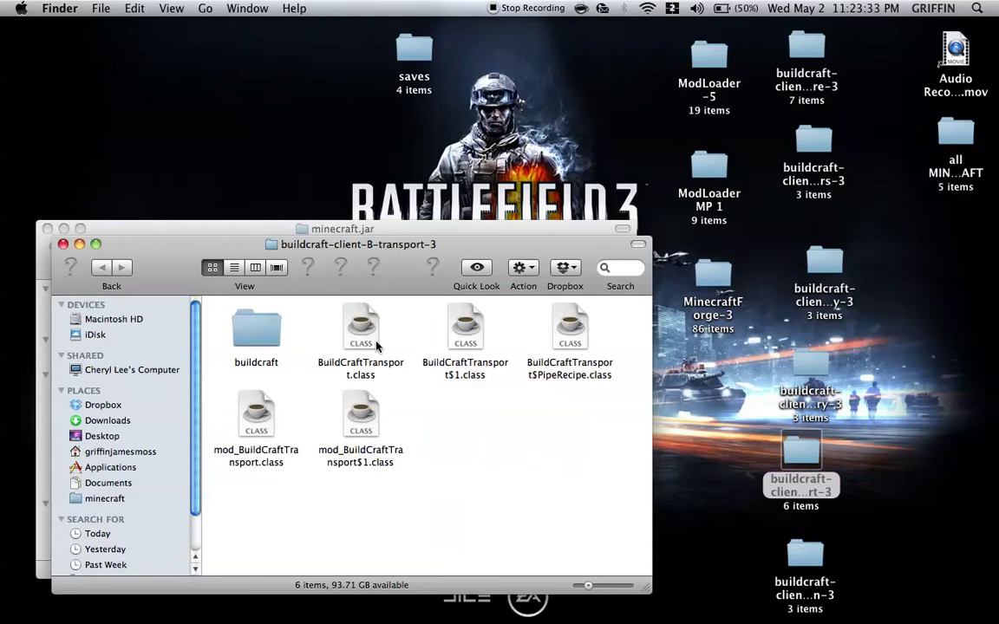
key("super+a")
left_click(64, 243)
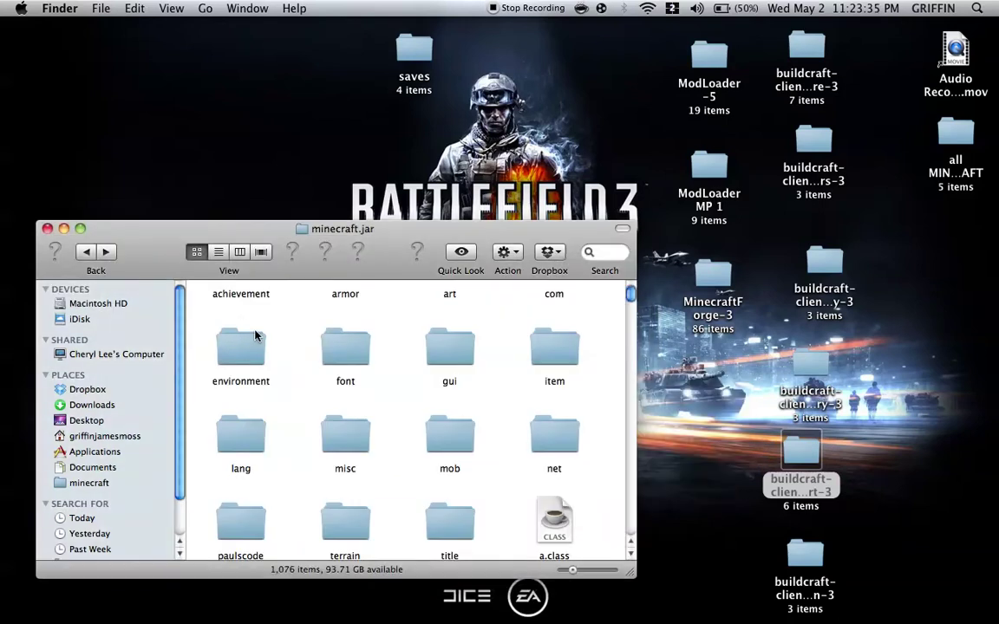
key("super+v")
left_click(608, 195)
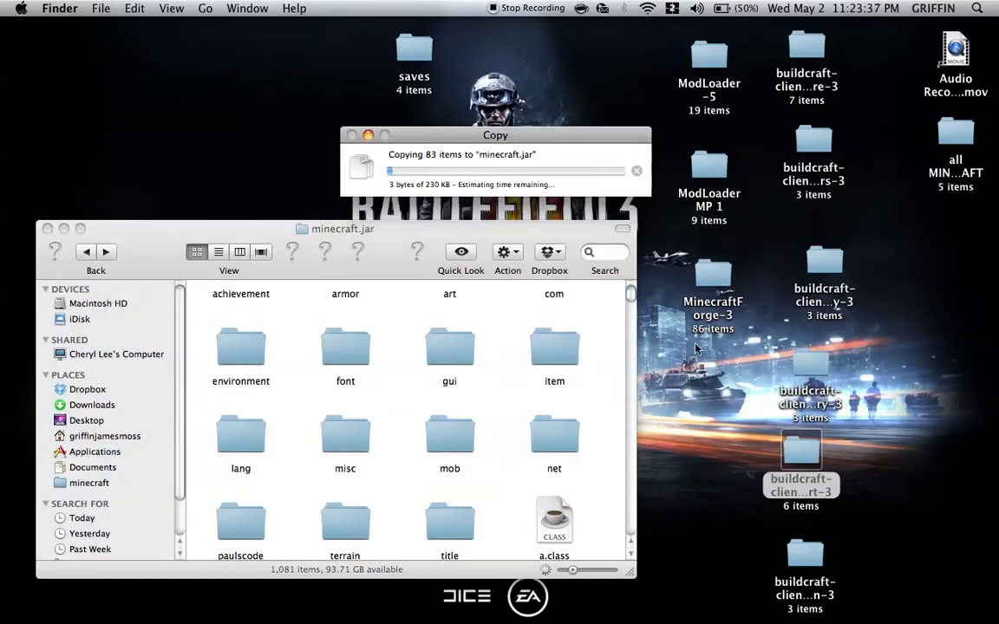
Copy all items from the desktop's buildcraft-client-C-silicon-3 folder into minecraft.jar, replacing the existing buildcraft folder
left_click(804, 552)
key("super+o")
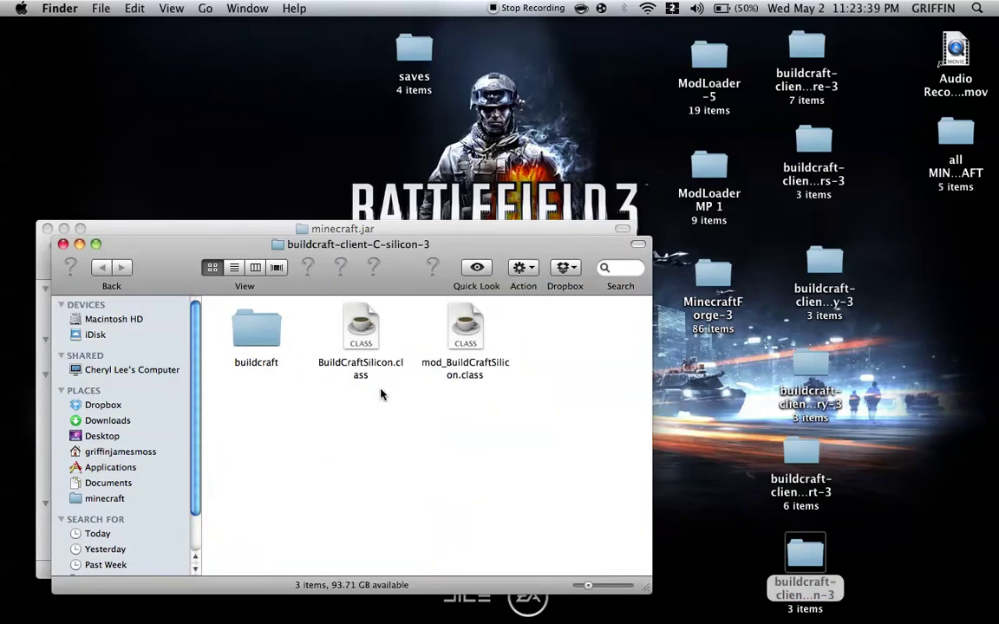
key("super+a")
key("super+c")
left_click(62, 243)
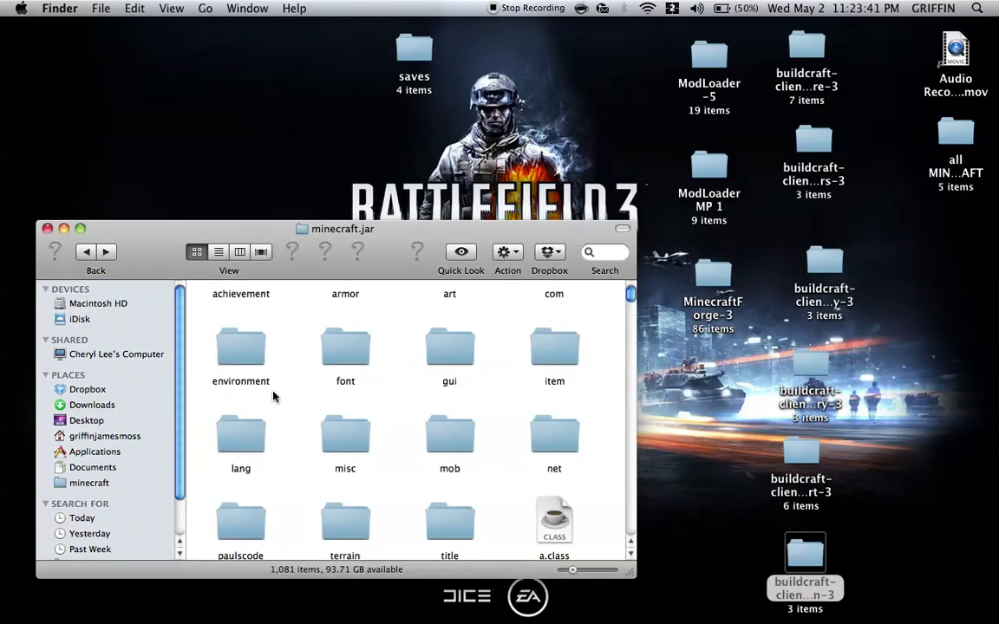
key("super+v")
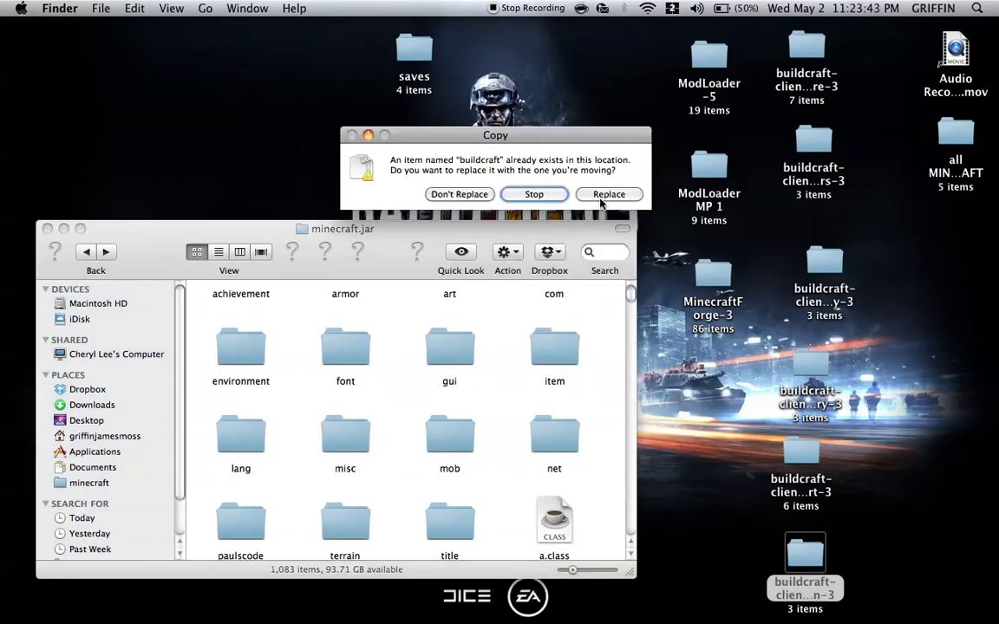
left_click(601, 197)
Start Minecraft with the saved login to test the BuildCraft installation, and close its window
mouse_move(2, 470)
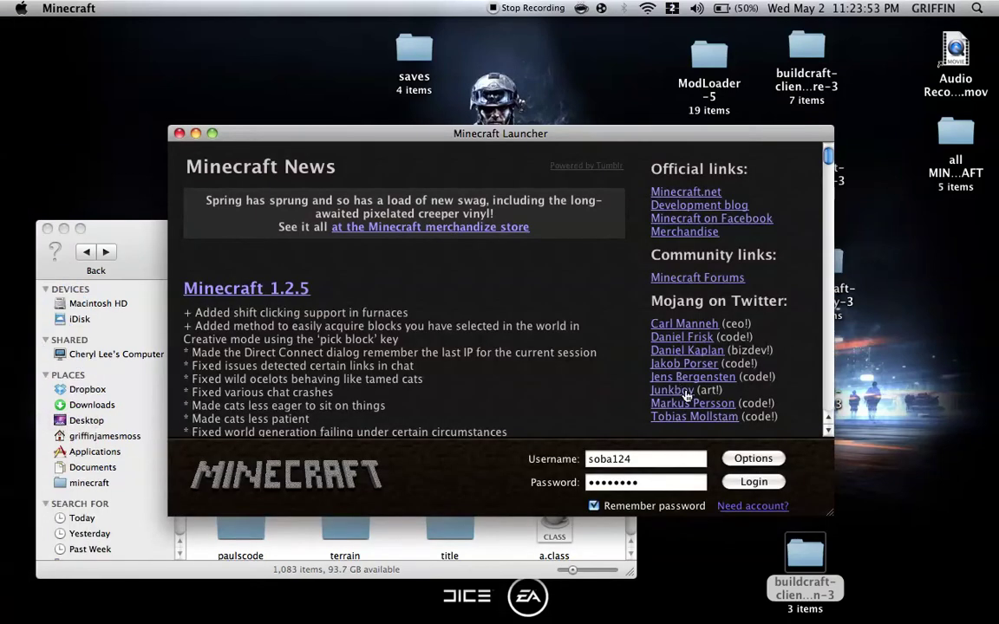
key("Return")
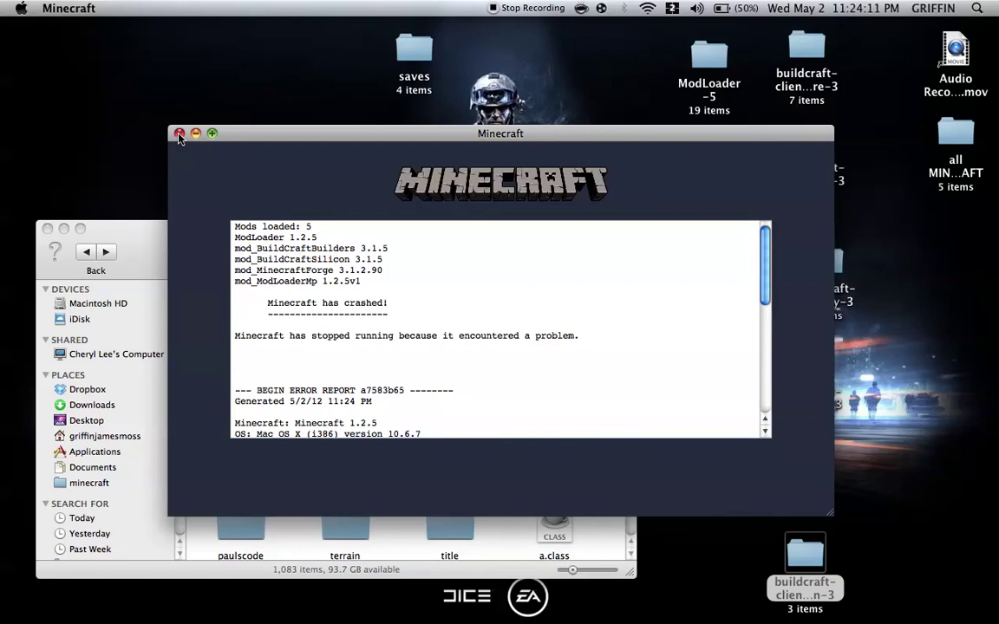
left_click(179, 134)
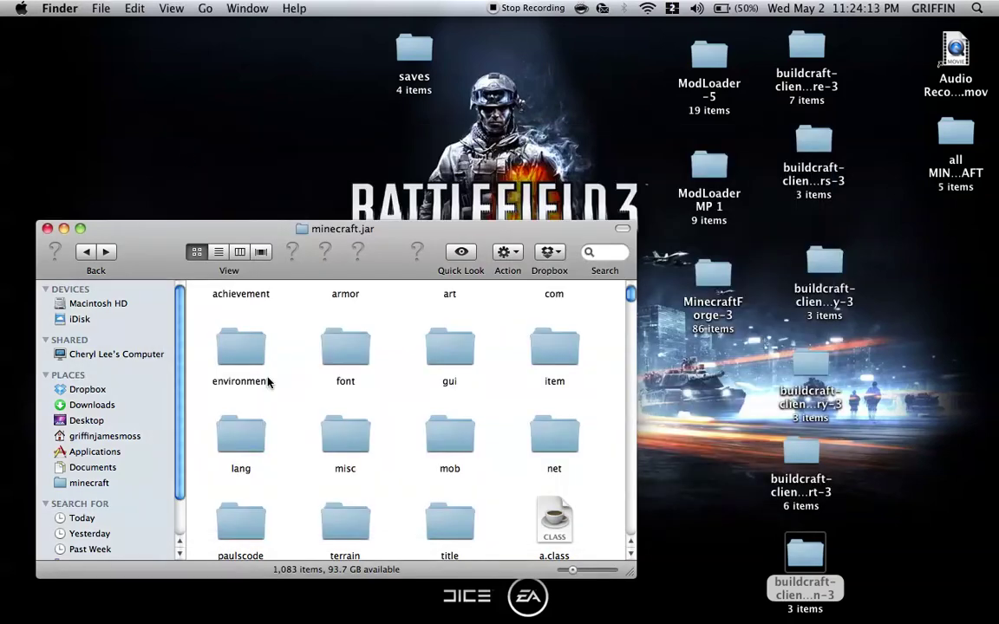
Find and open the buildcraft folder near the end of minecraft.jar's contents
scroll(306, 421, "down", 4)
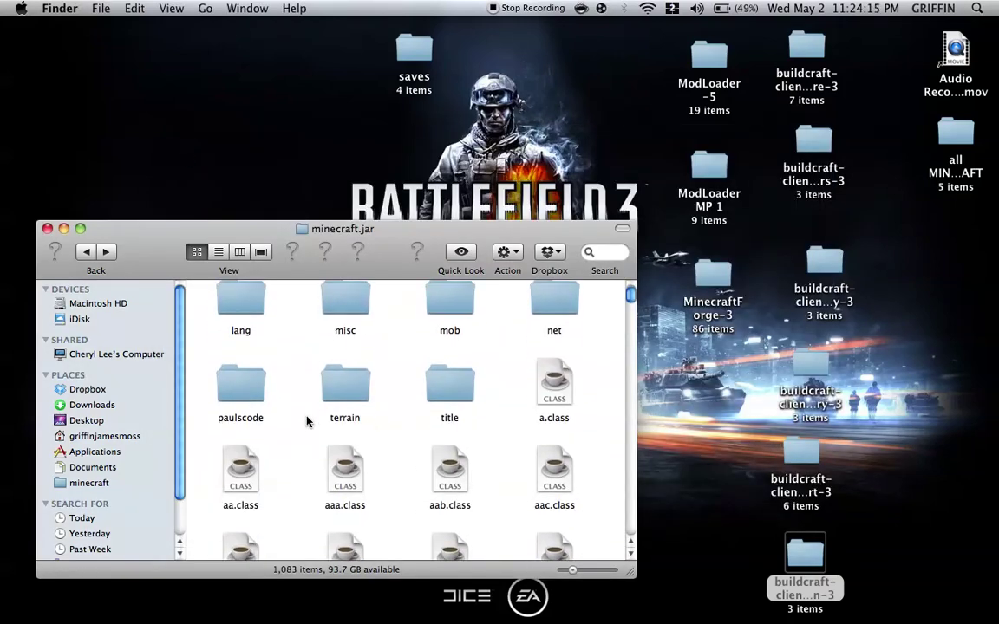
scroll(306, 421, "down", 20)
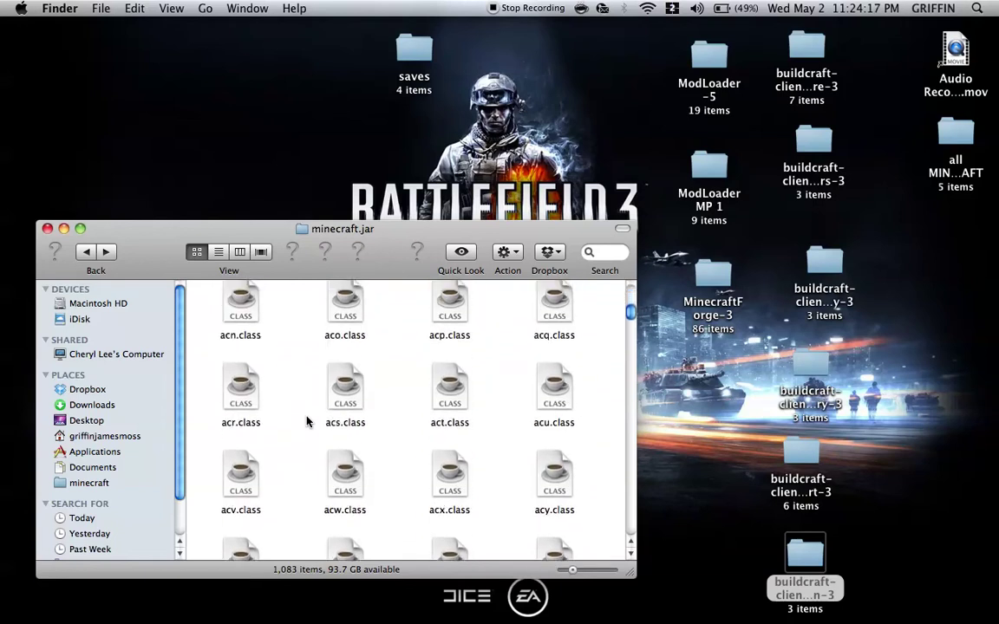
scroll(306, 421, "down", 20)
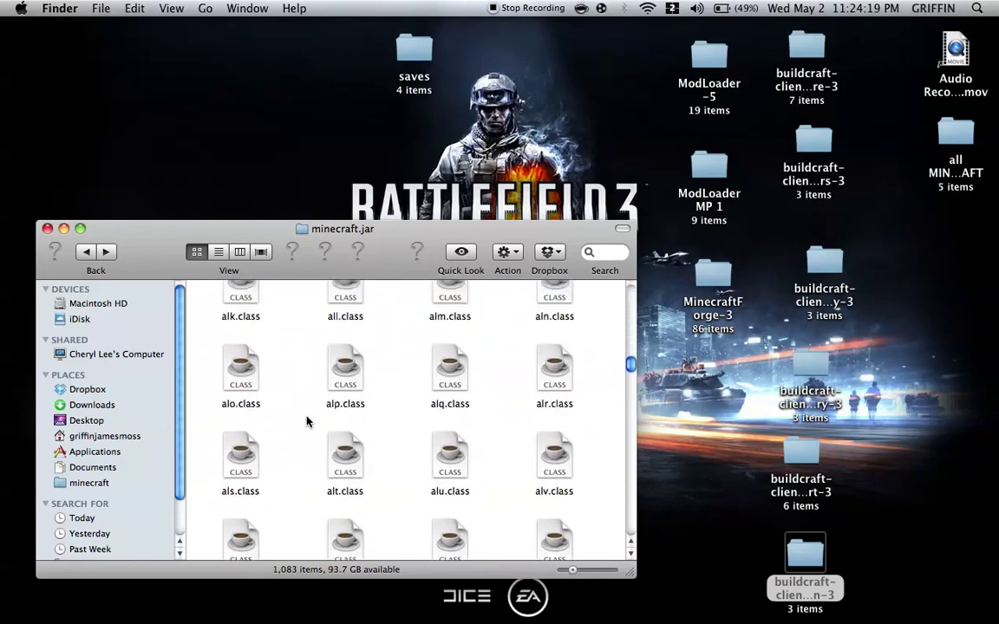
scroll(306, 422, "down", 20)
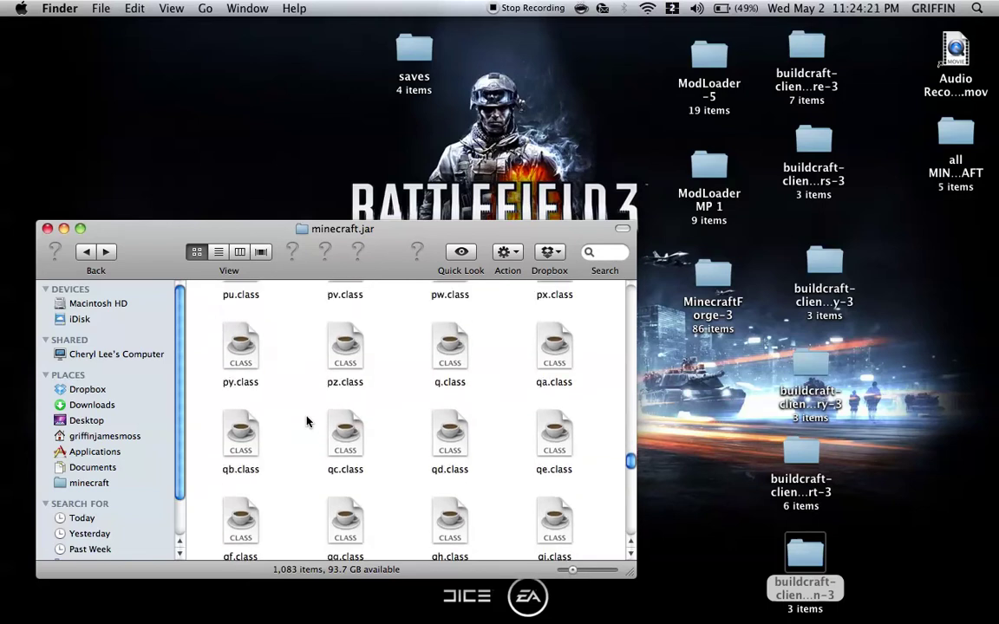
scroll(306, 421, "down", 15)
scroll(303, 429, "up", 4)
scroll(300, 437, "down", 1)
double_click(234, 453)
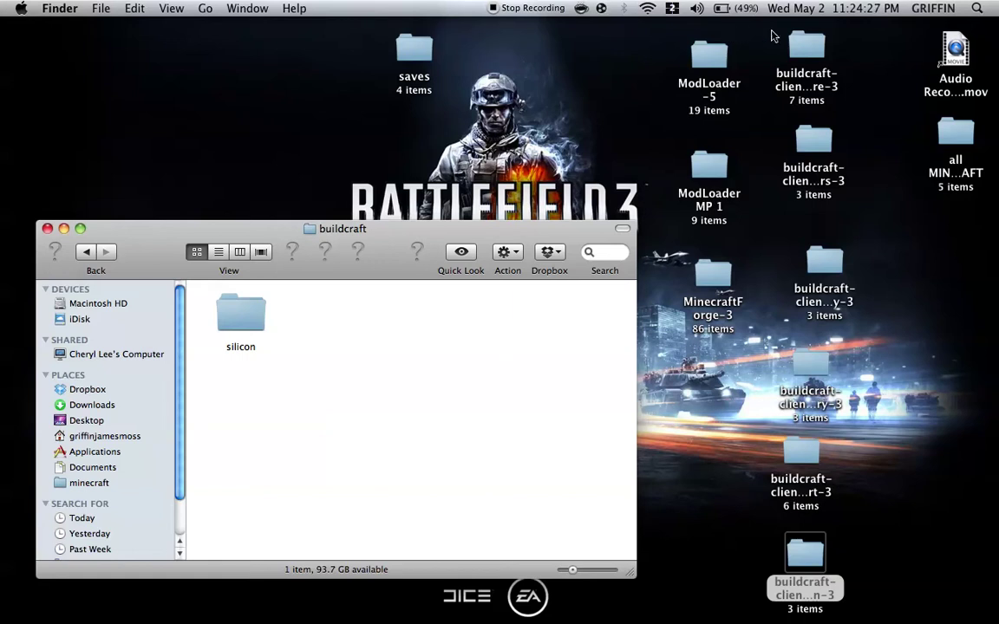
Copy the api and core folders from buildcraft-client-A-core-3's buildcraft folder into the buildcraft folder inside minecraft.jar
double_click(807, 52)
double_click(564, 323)
key("super+a")
key("super+c")
left_click(300, 362)
key("super+v")
left_click(655, 272)
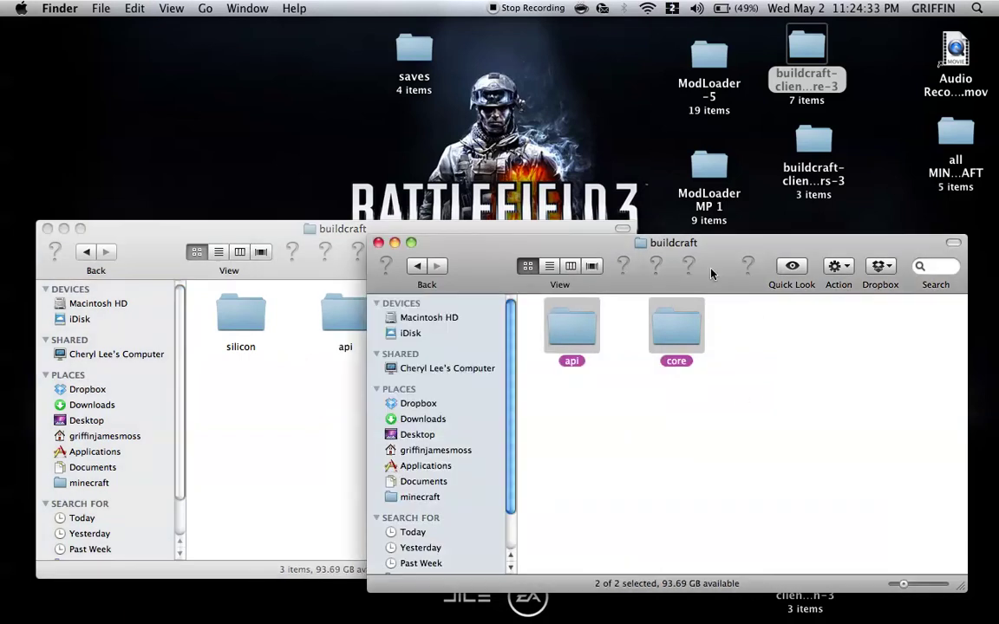
Copy the builders folder from the desktop's BuildCraft builders module into the buildcraft folder inside minecraft.jar
left_click(378, 243)
double_click(813, 143)
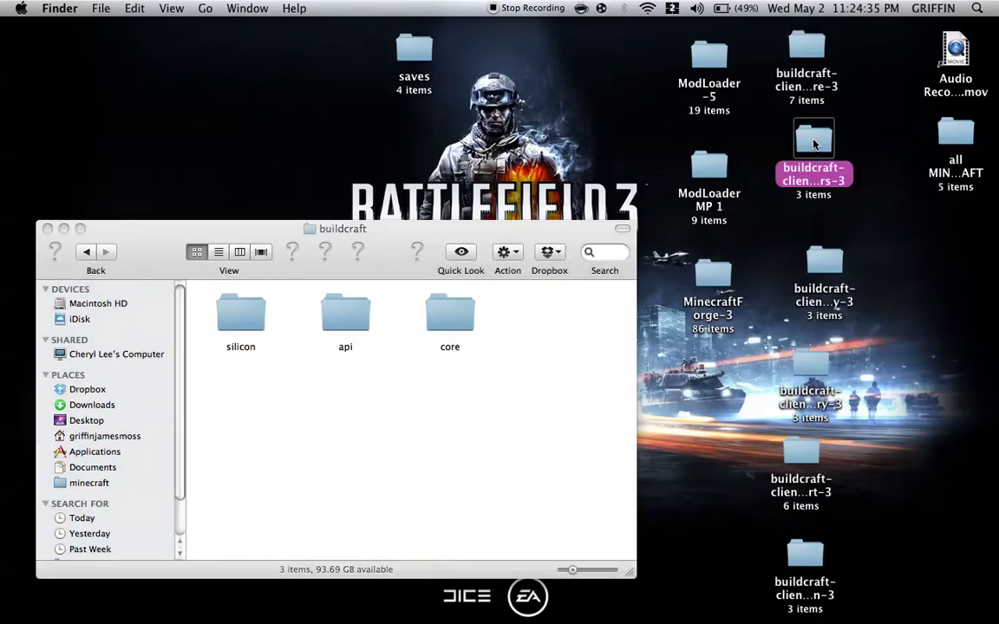
double_click(257, 330)
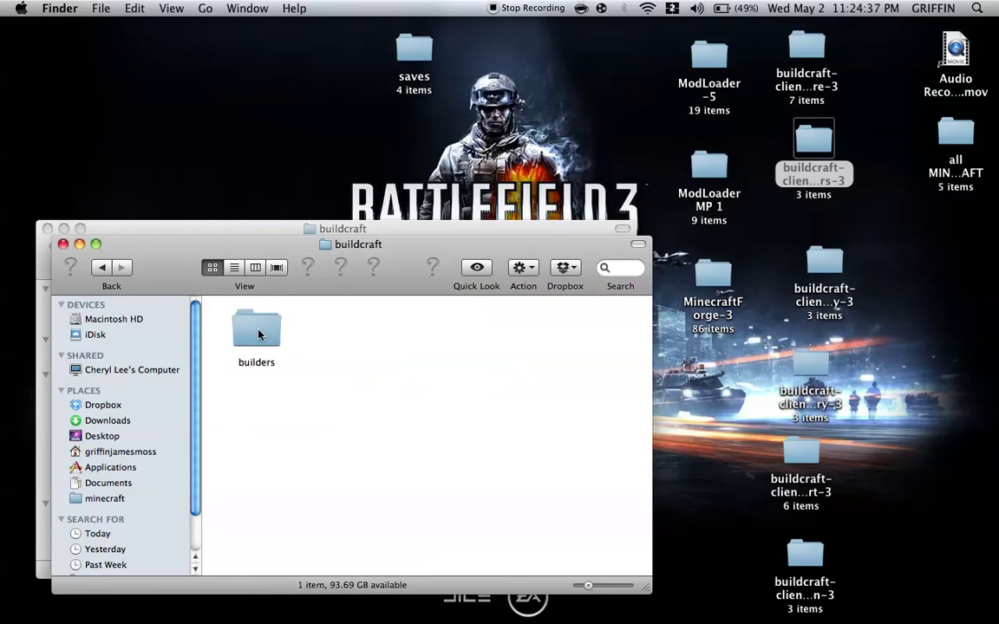
left_click(258, 335)
key("super+c")
left_click(62, 244)
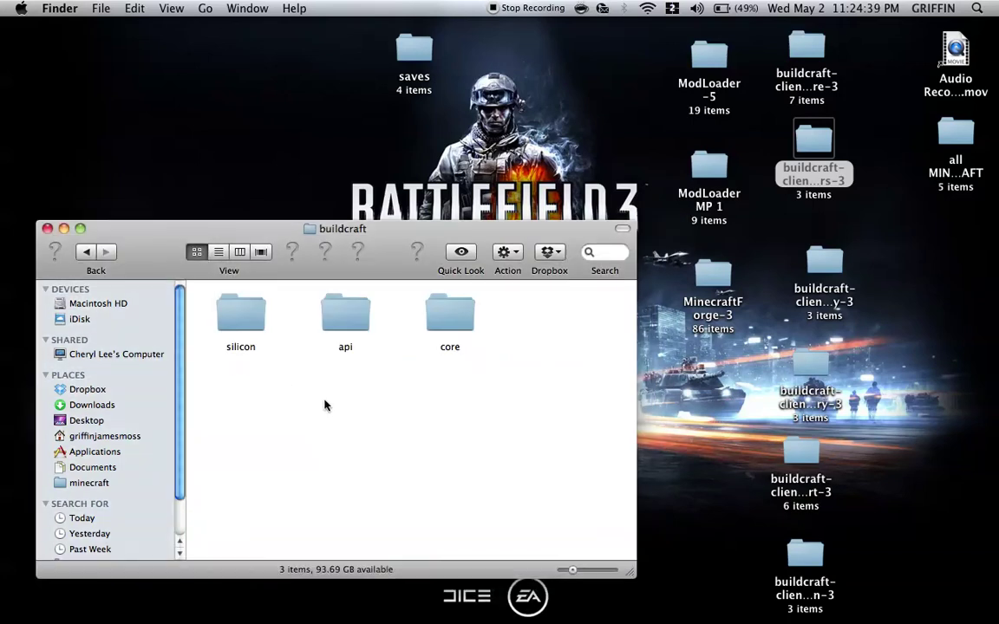
key("super+v")
Copy the energy folder from the desktop's BuildCraft energy module into the buildcraft folder inside minecraft.jar
double_click(825, 260)
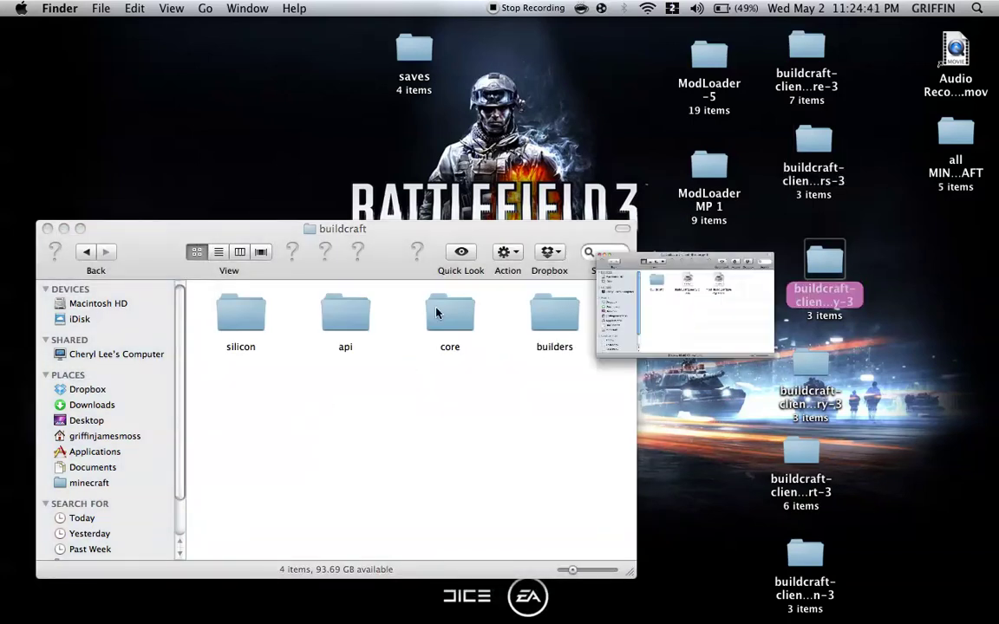
double_click(253, 325)
left_click(259, 329)
left_click(62, 244)
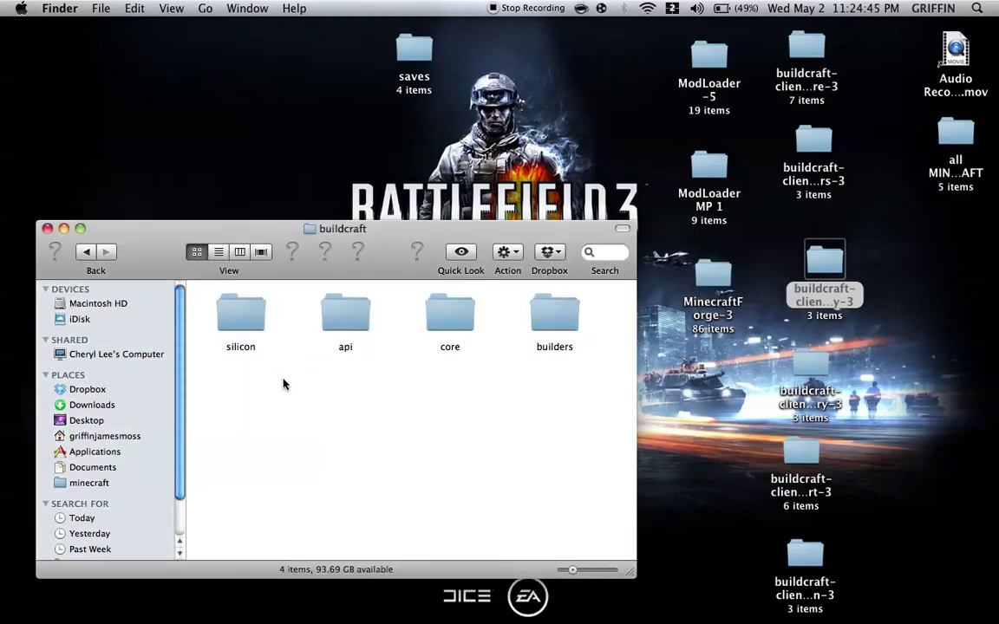
key("super+v")
Copy the factory folder from the desktop's BuildCraft factory module into the buildcraft folder inside minecraft.jar
double_click(813, 364)
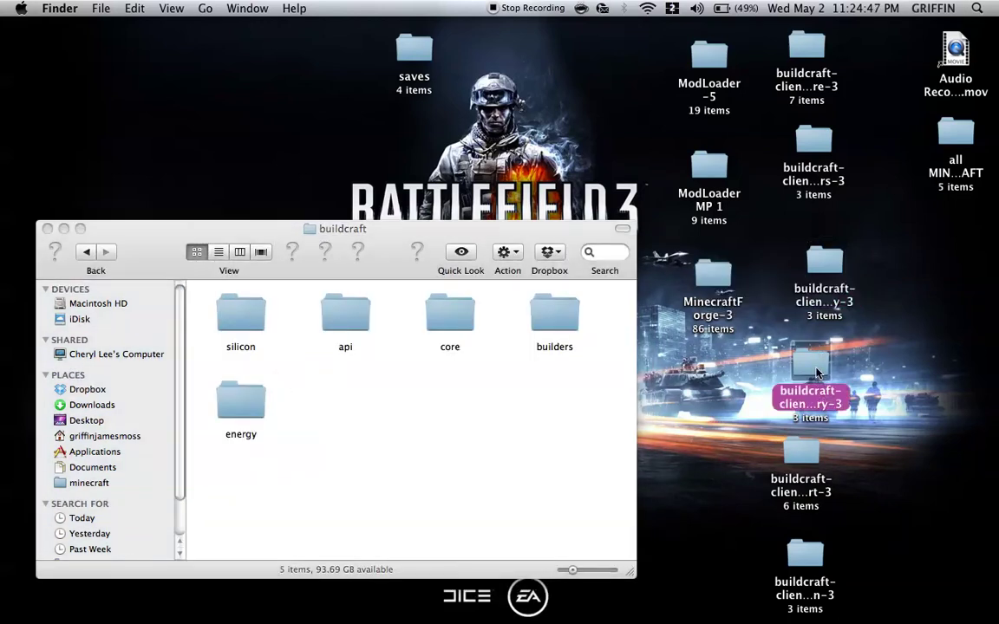
double_click(253, 327)
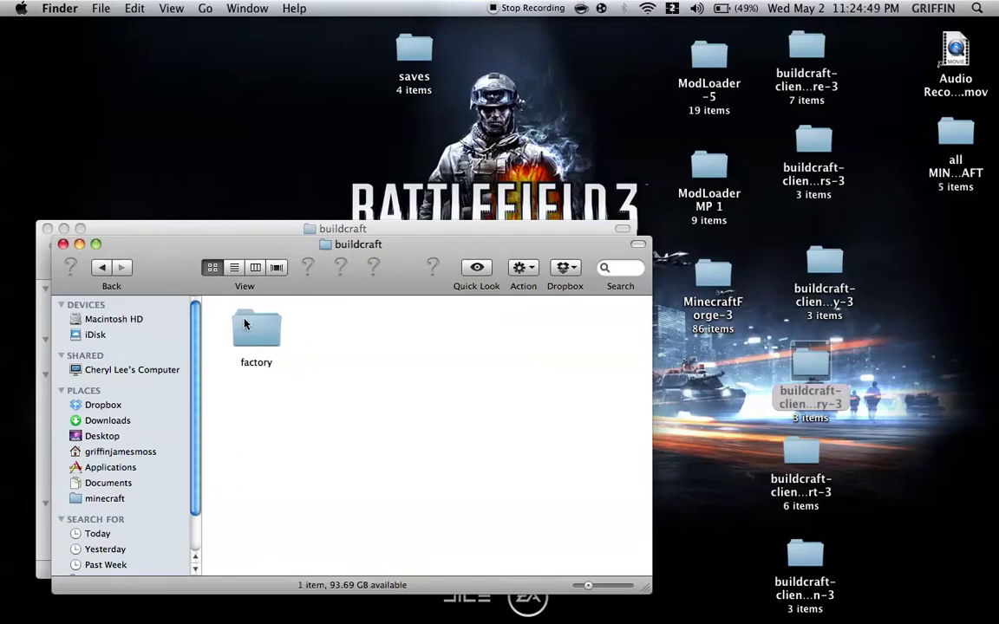
left_click(257, 327)
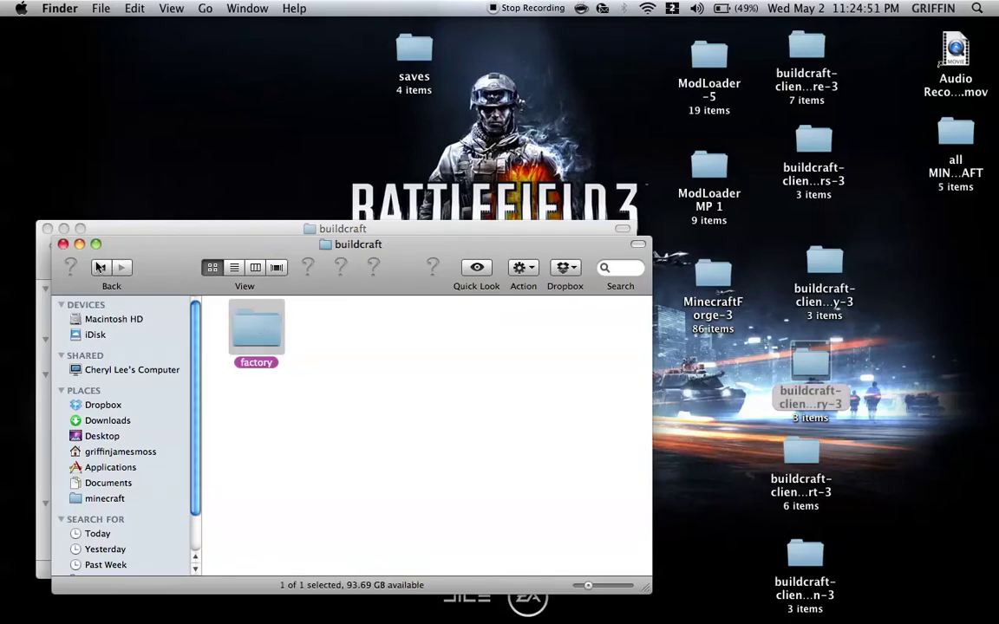
left_click(62, 243)
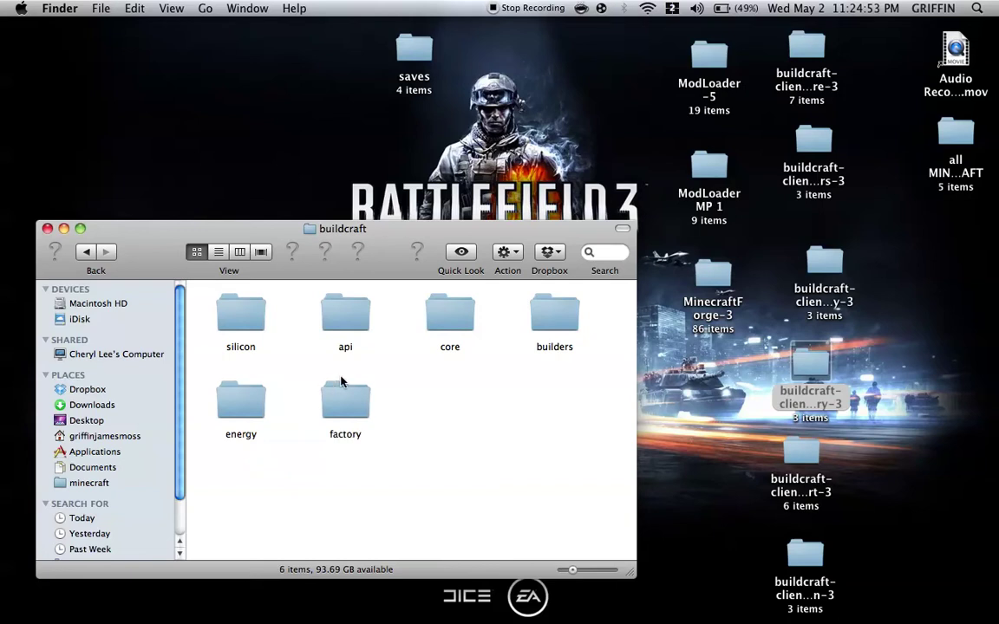
Copy the transport folder from buildcraft-client-B-transport-3's buildcraft folder into the buildcraft folder inside minecraft.jar
double_click(815, 462)
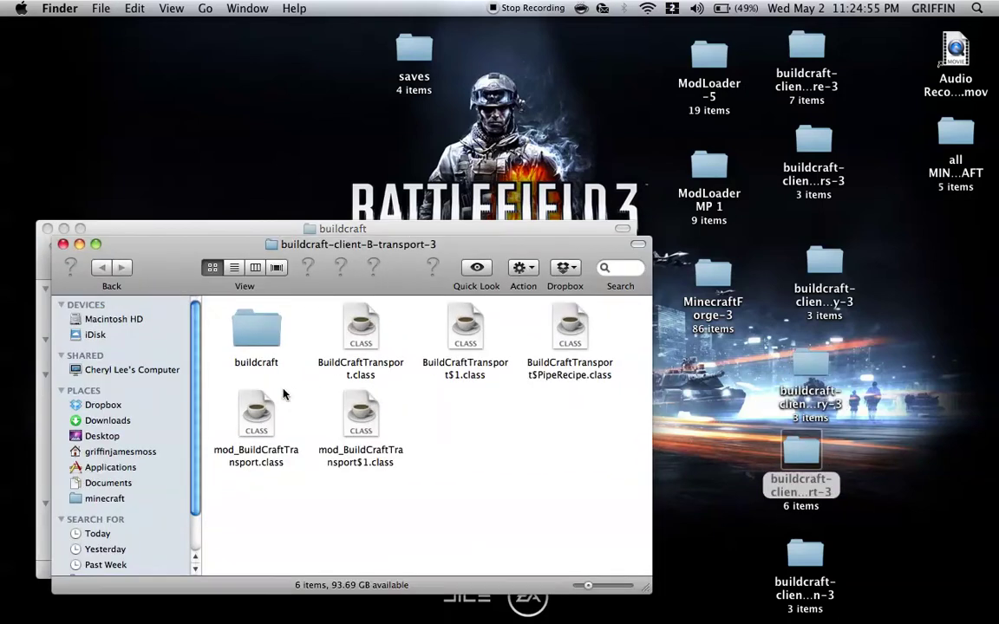
double_click(251, 330)
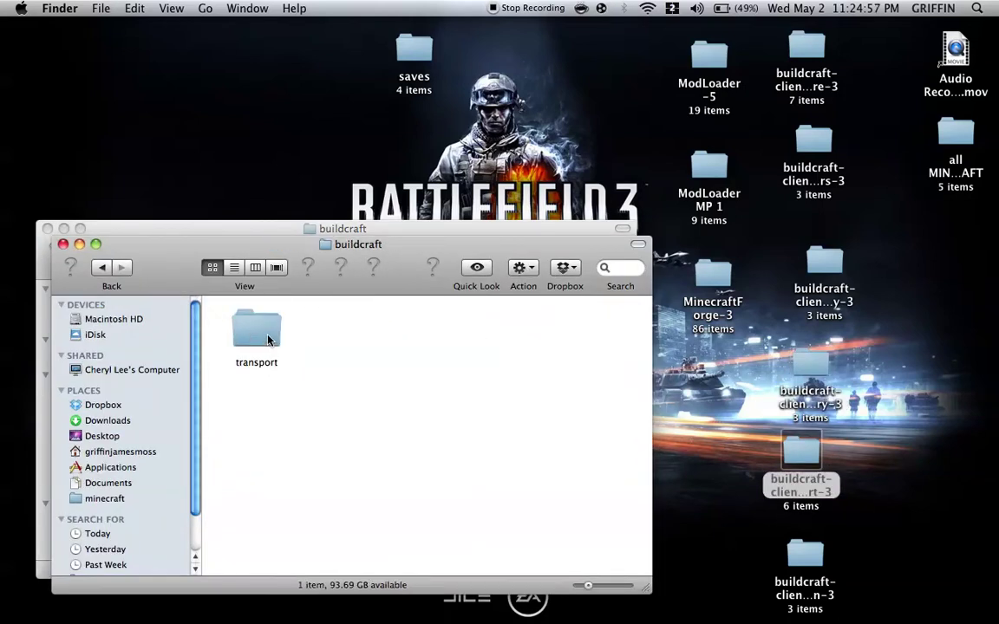
left_click(268, 340)
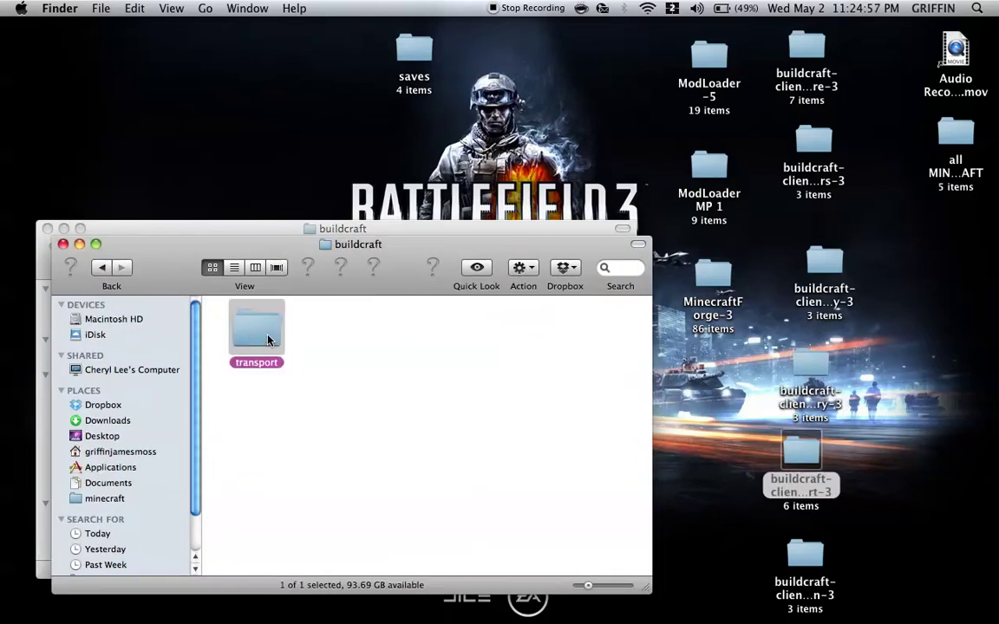
left_click(62, 243)
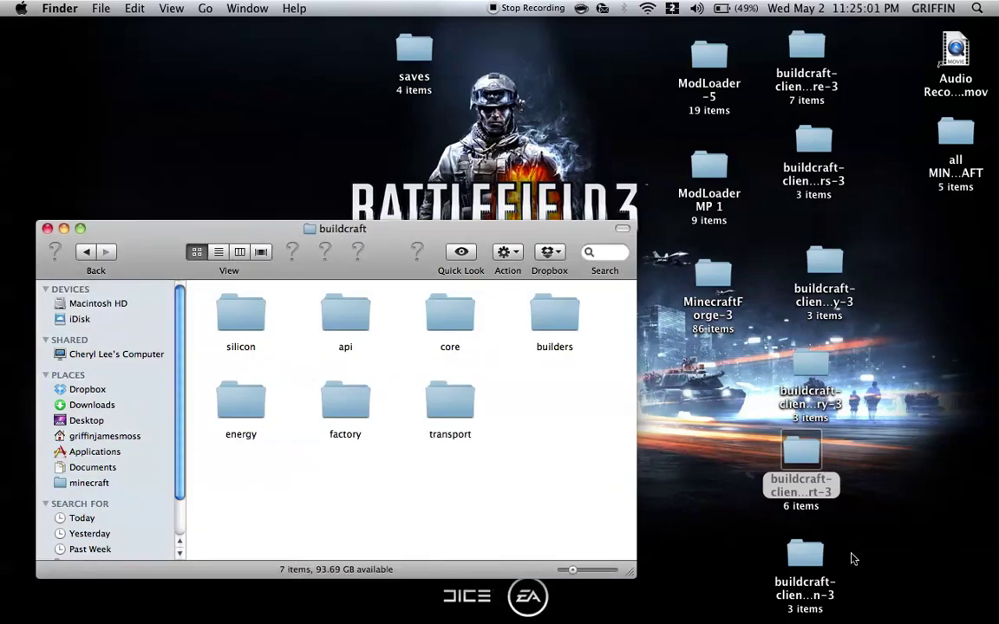
Check the contents of buildcraft-client-C-silicon-3's buildcraft folder and close its window
double_click(805, 559)
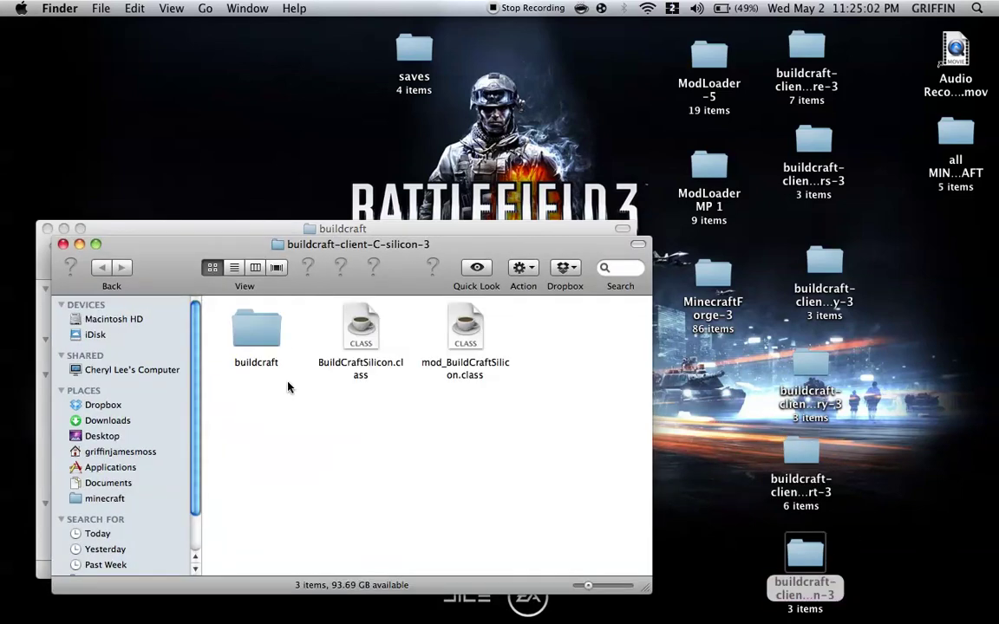
double_click(243, 314)
left_click(62, 244)
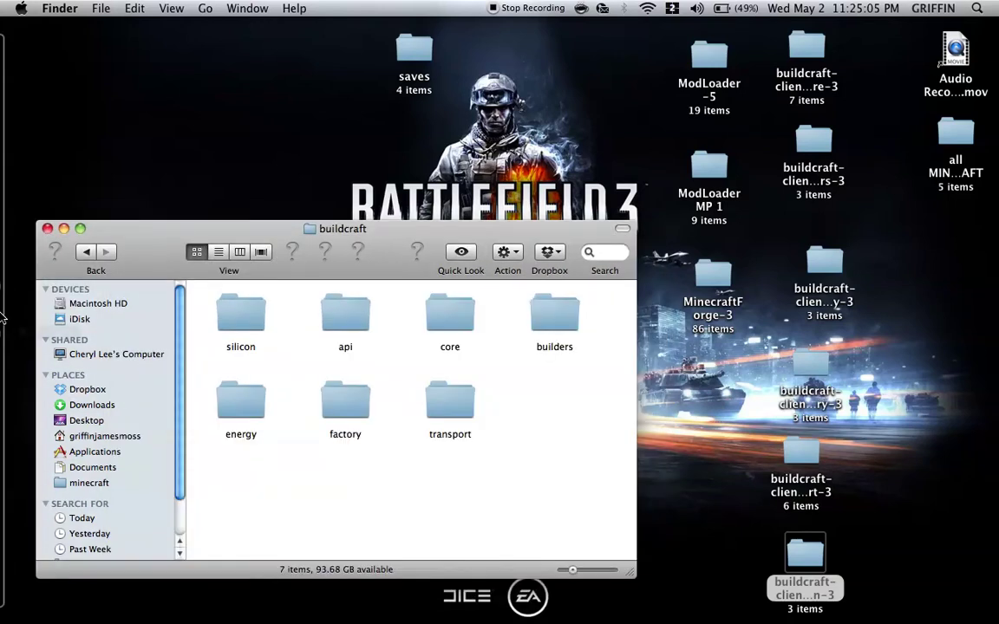
Launch Minecraft with the saved login to test the merged BuildCraft folders, and close the game window
left_click(63, 407)
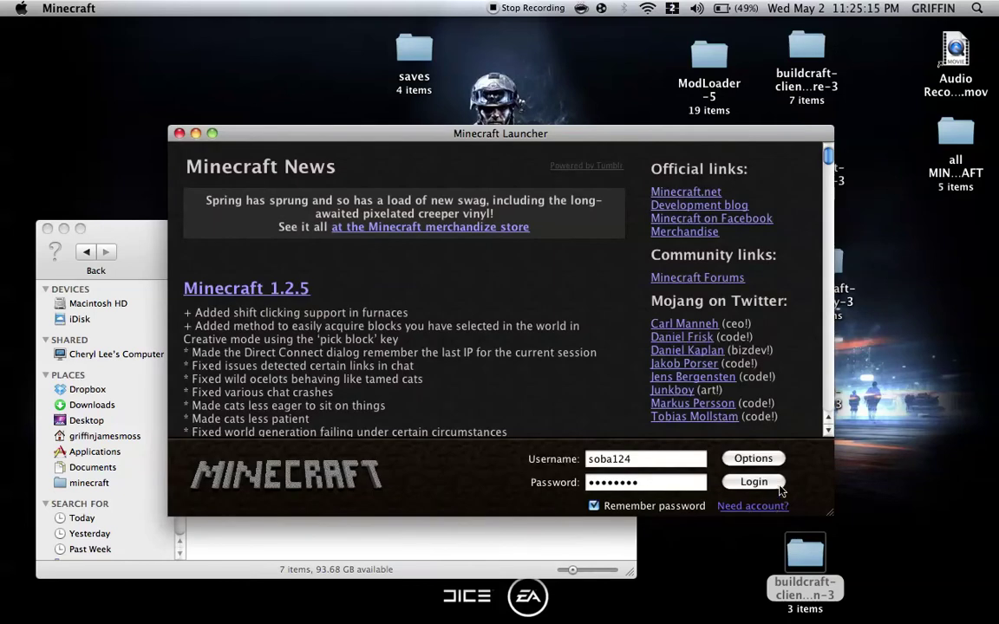
left_click(770, 483)
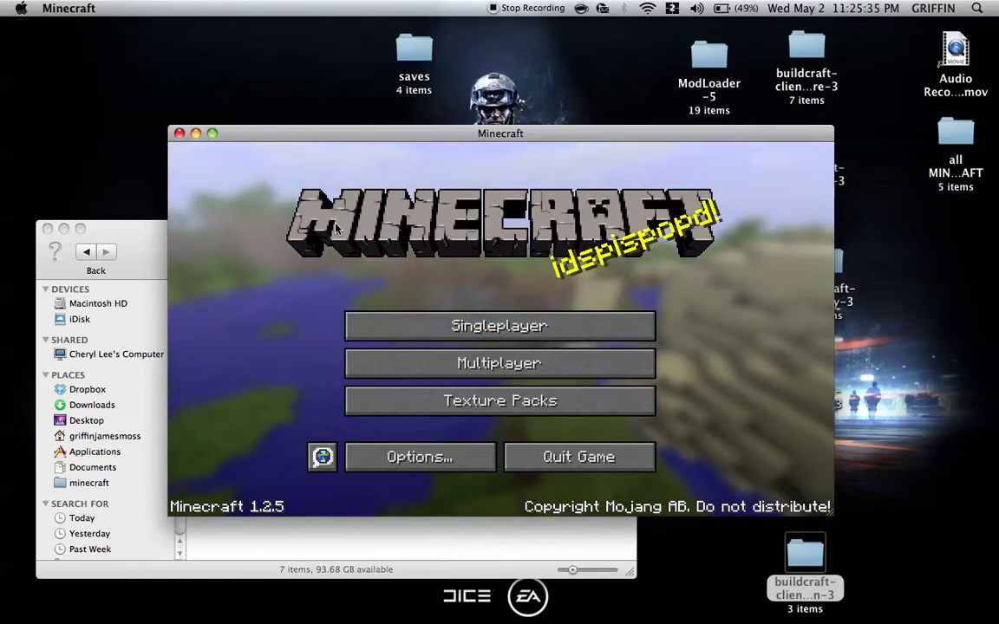
left_click(179, 134)
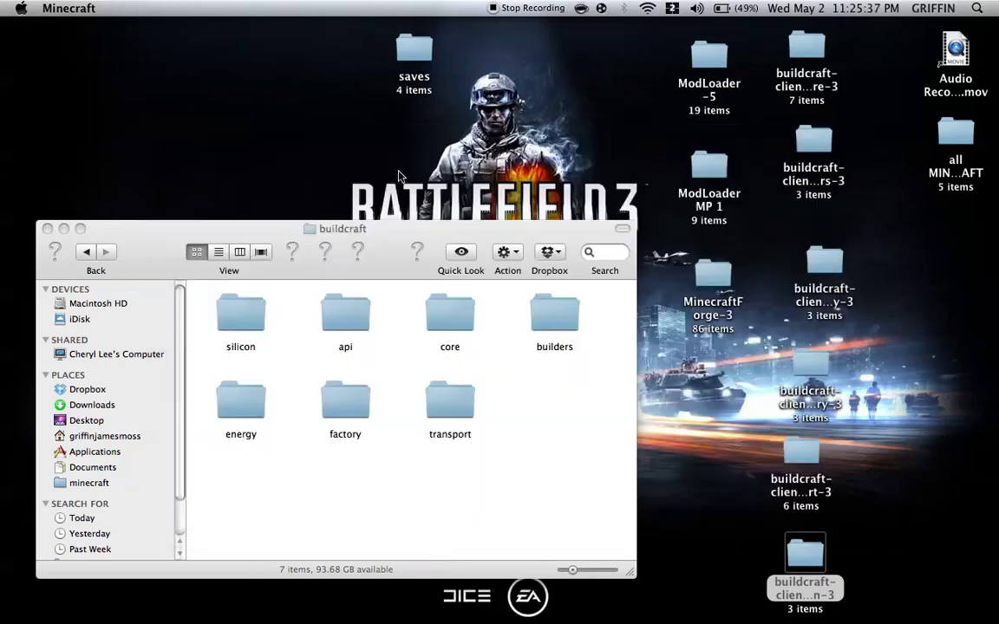
Copy all files of the TooManyItems2012_03_30_1 folder, found under all MINECRAFT in mc mods/tp, and close its window
double_click(951, 135)
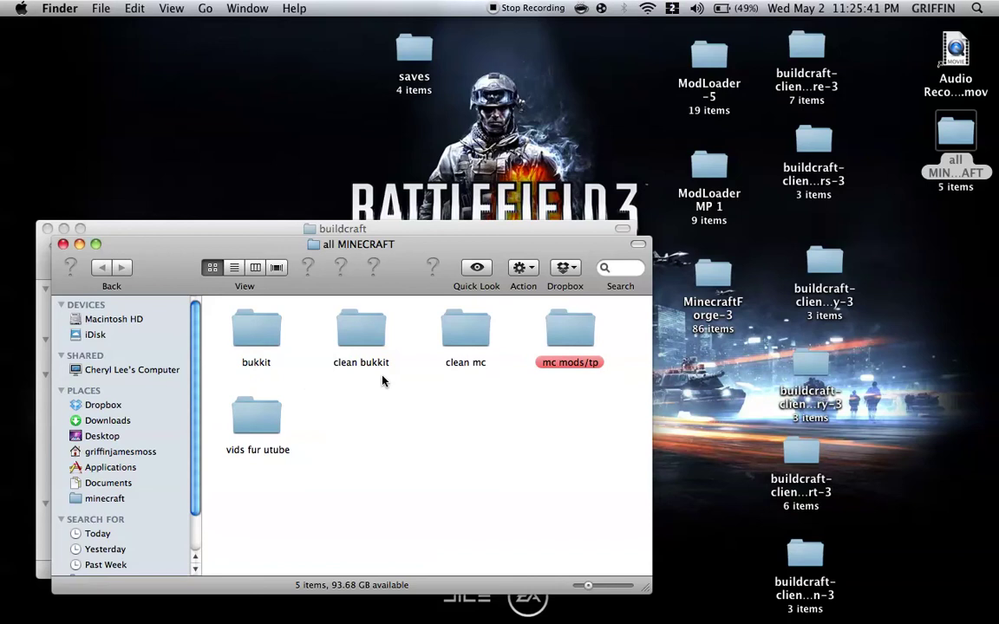
left_click(579, 329)
double_click(578, 330)
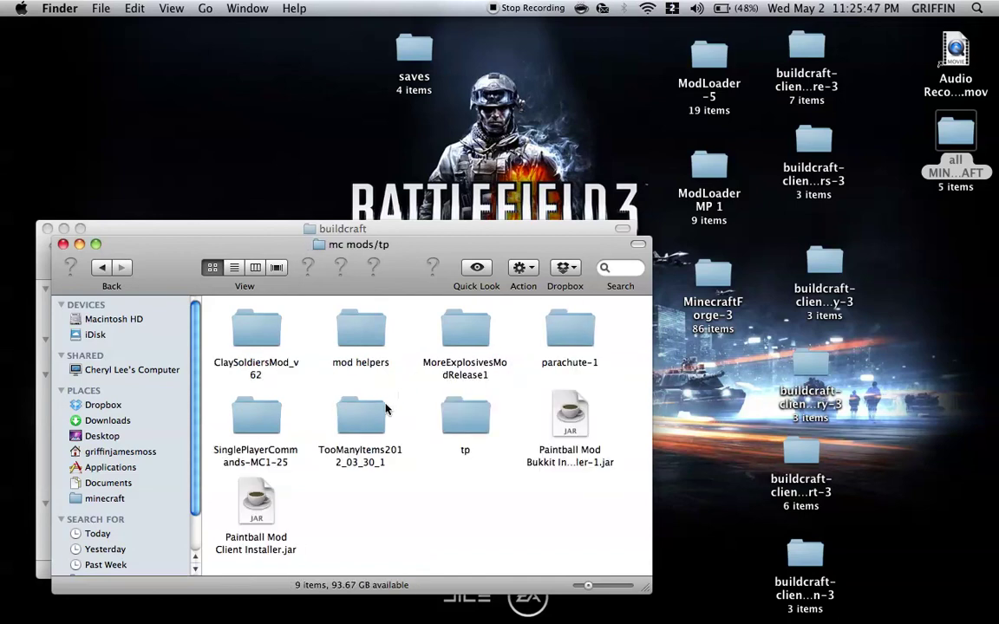
left_click(360, 423)
double_click(359, 422)
key("super+a")
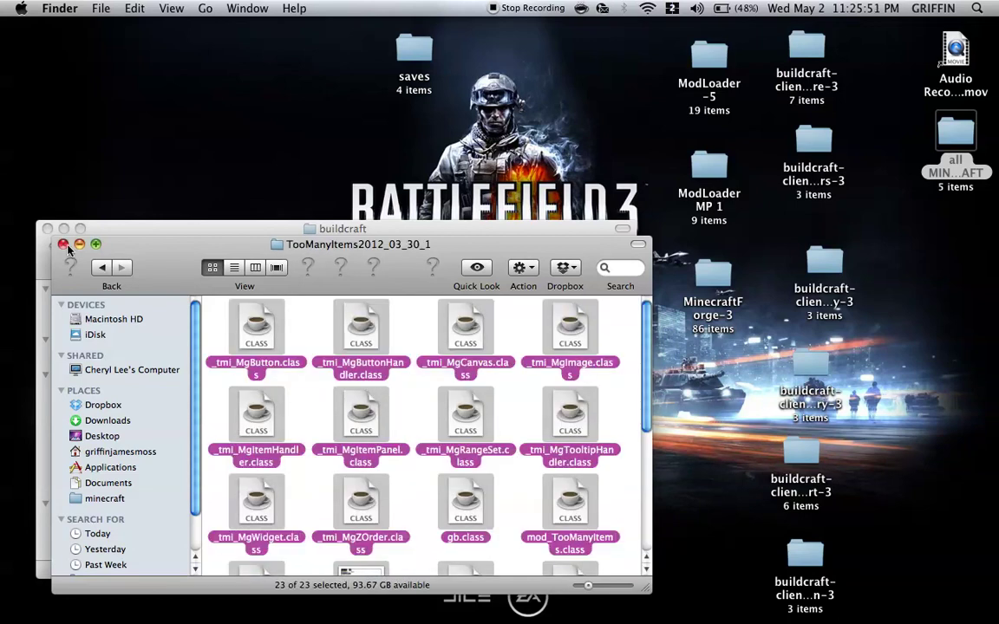
left_click(62, 244)
Go up to minecraft.jar and paste the copied TooManyItems files into it, replacing any existing ones
right_click(279, 364)
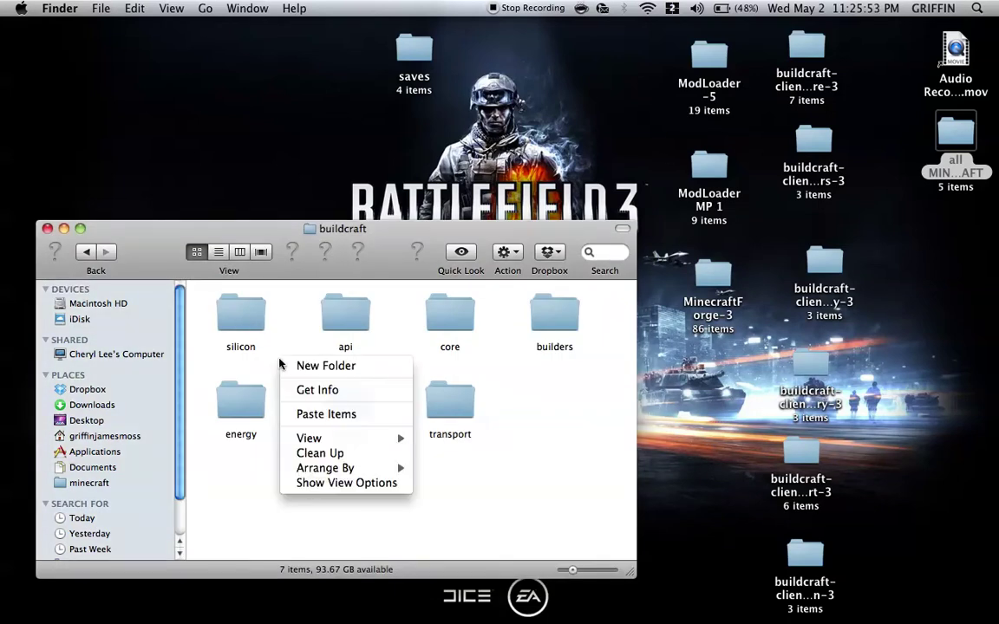
left_click(279, 342)
key("super+Up")
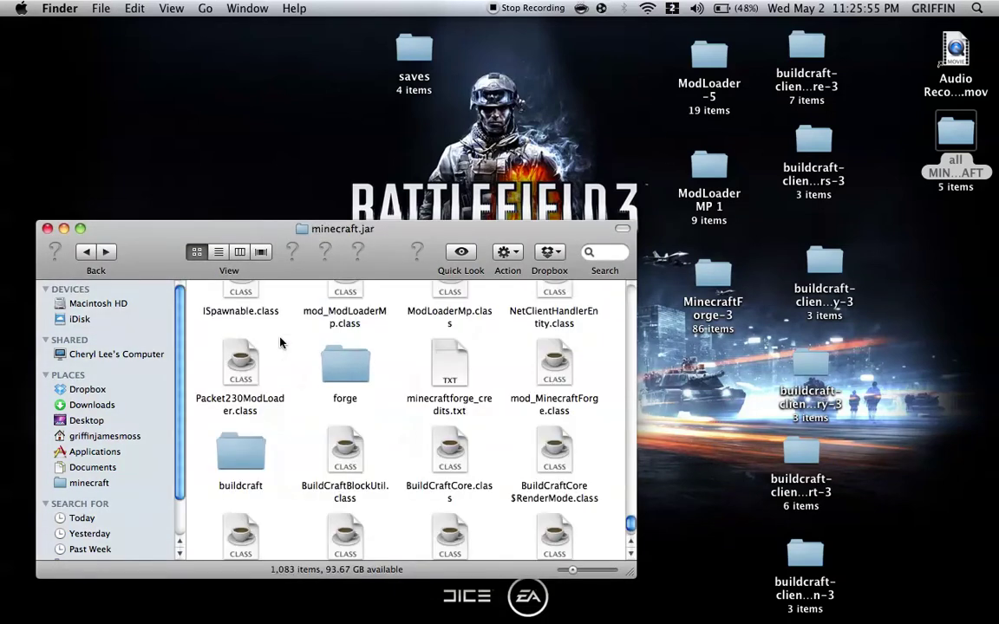
scroll(279, 342, "up", 20)
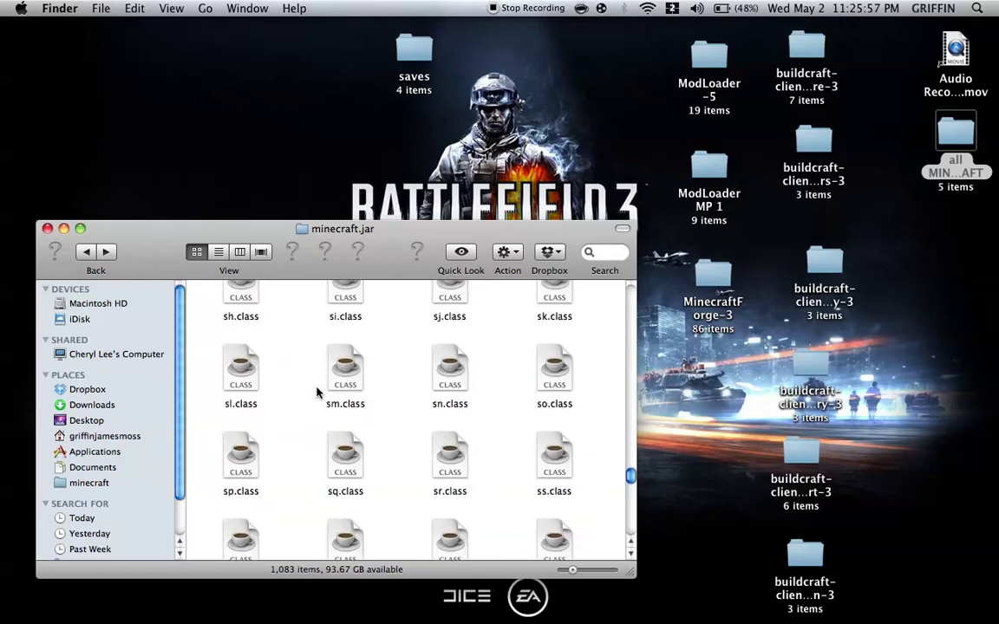
scroll(317, 393, "up", 20)
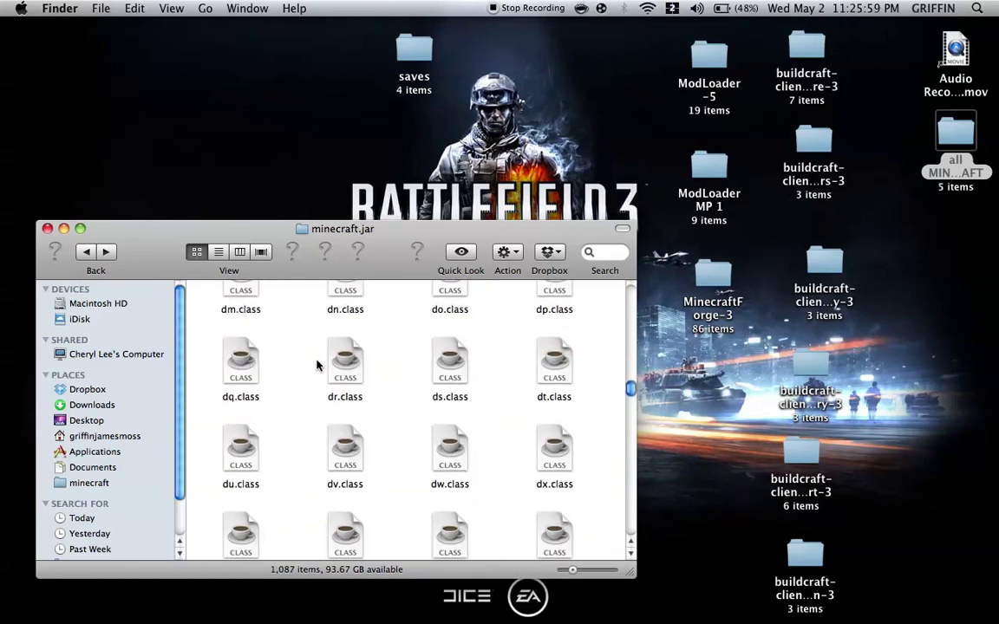
key("super+v")
left_click(608, 194)
Start Minecraft with the saved login and try to create a singleplayer Survival world named New World
mouse_move(3, 395)
left_click(28, 421)
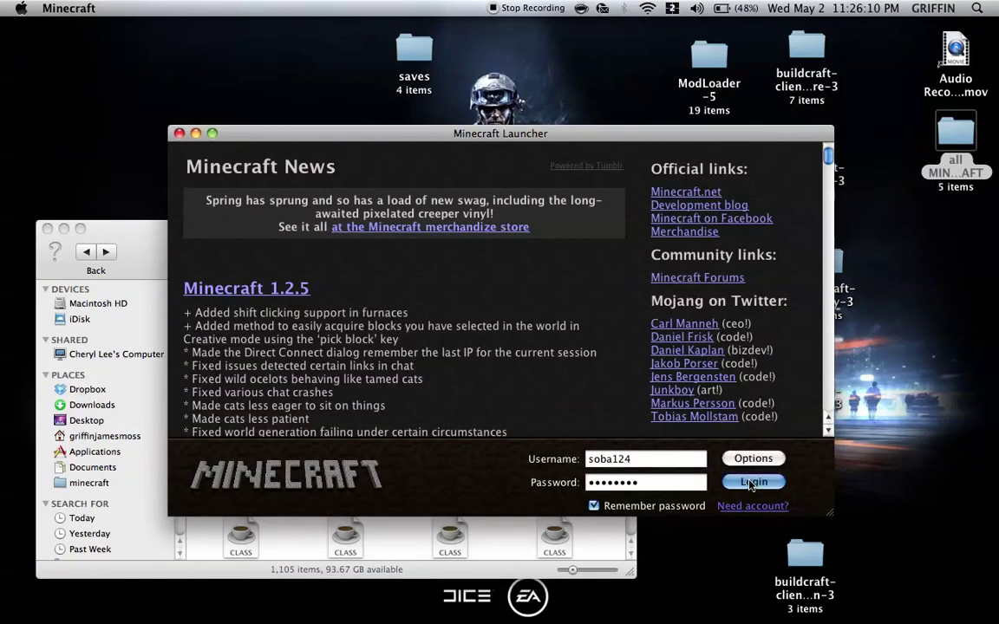
left_click(750, 484)
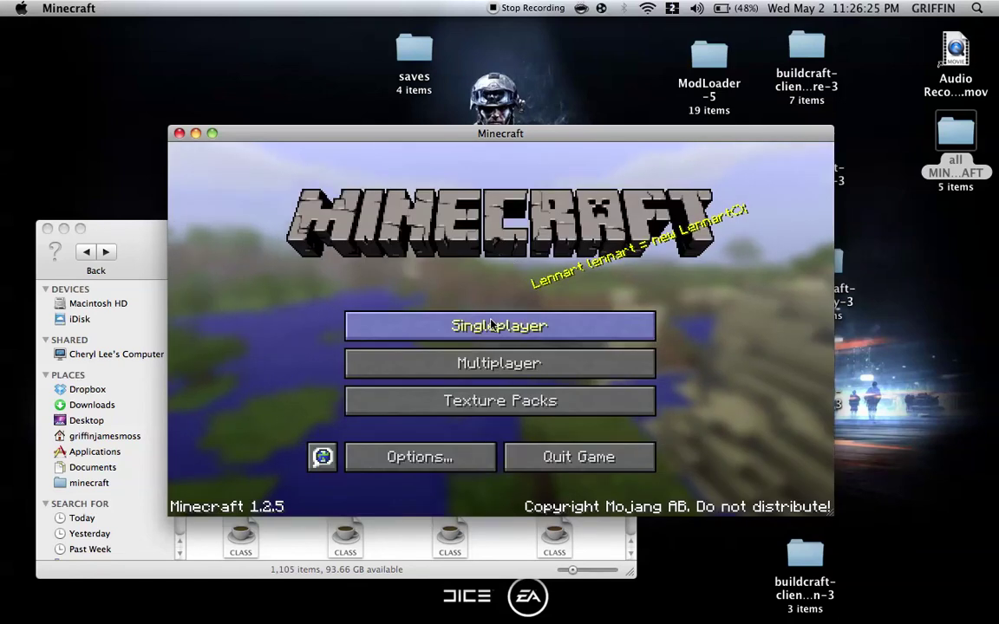
left_click(492, 326)
left_click(531, 454)
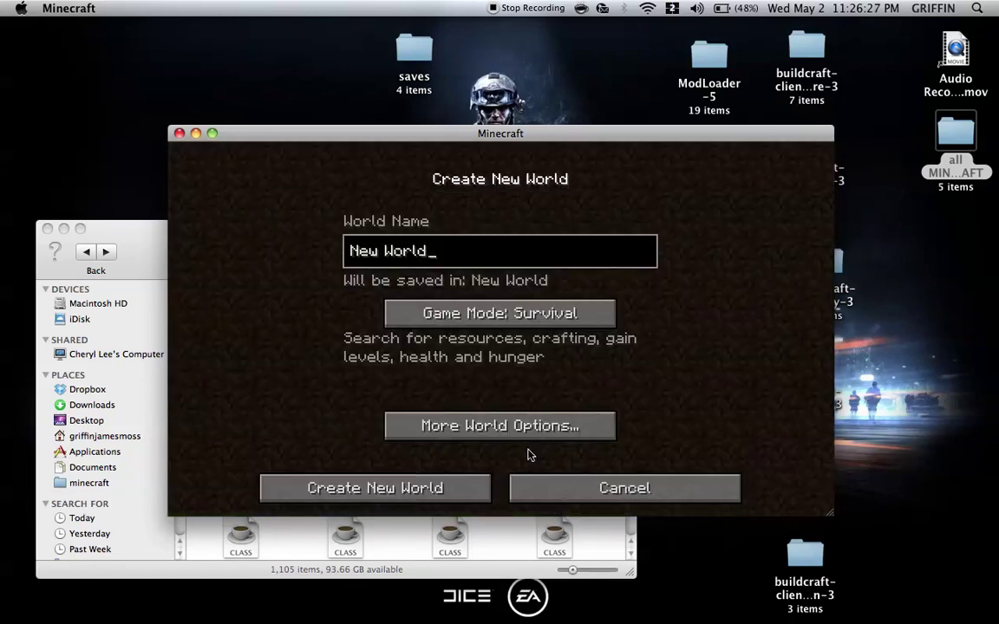
left_click(335, 486)
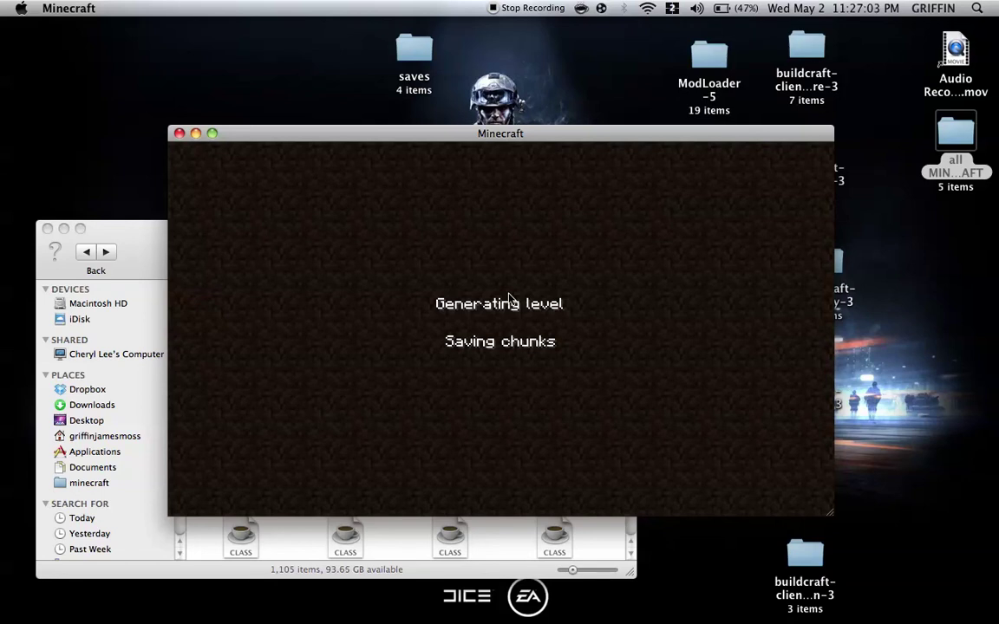
Move the Minecraft window up slightly and quit the game during level generation
left_click_drag(521, 136, 512, 114)
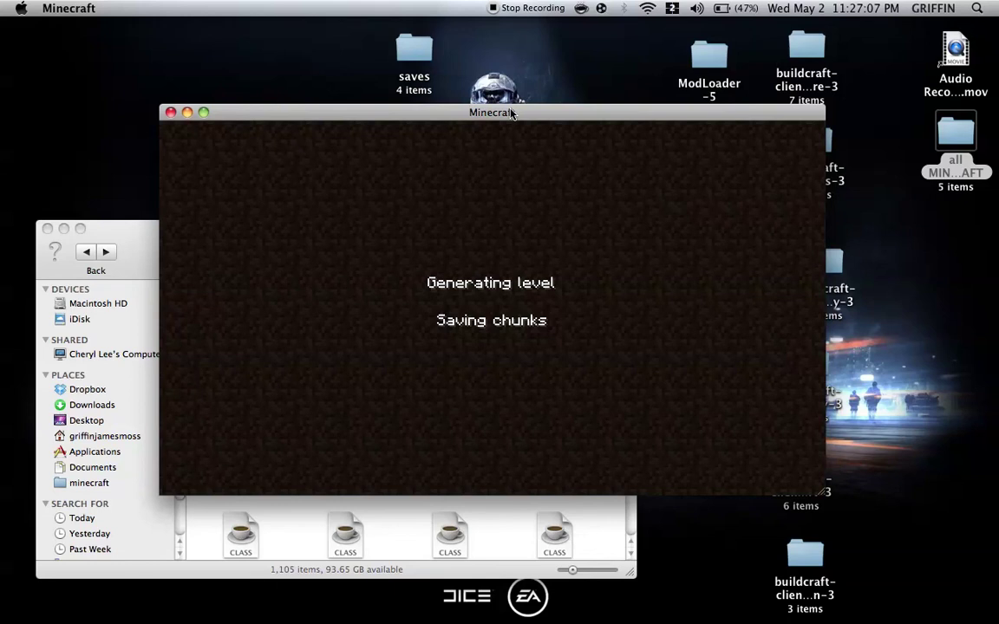
left_click_drag(485, 119, 475, 106)
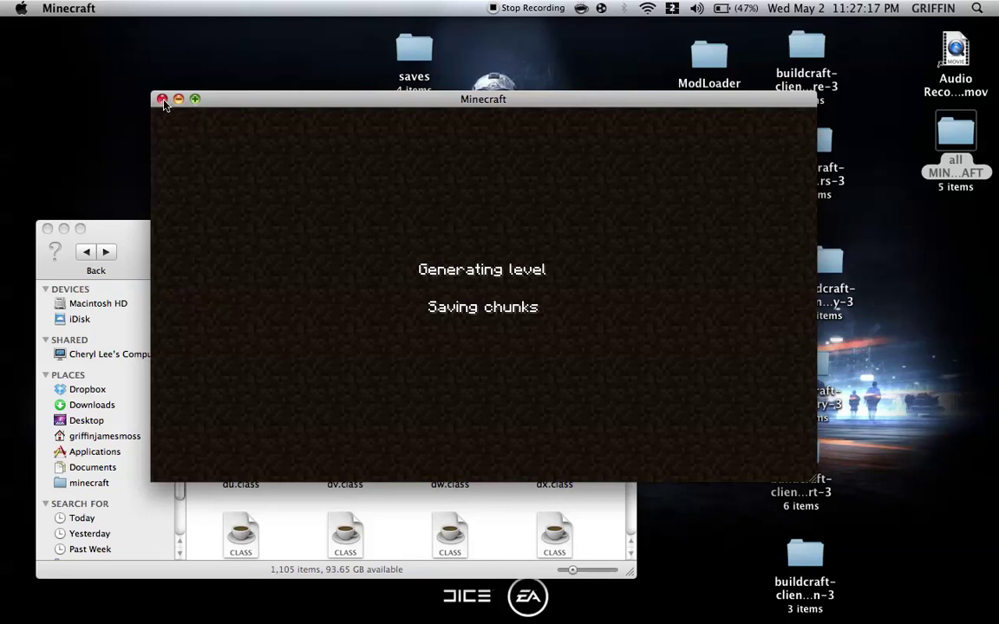
left_click(319, 543)
right_click(53, 394)
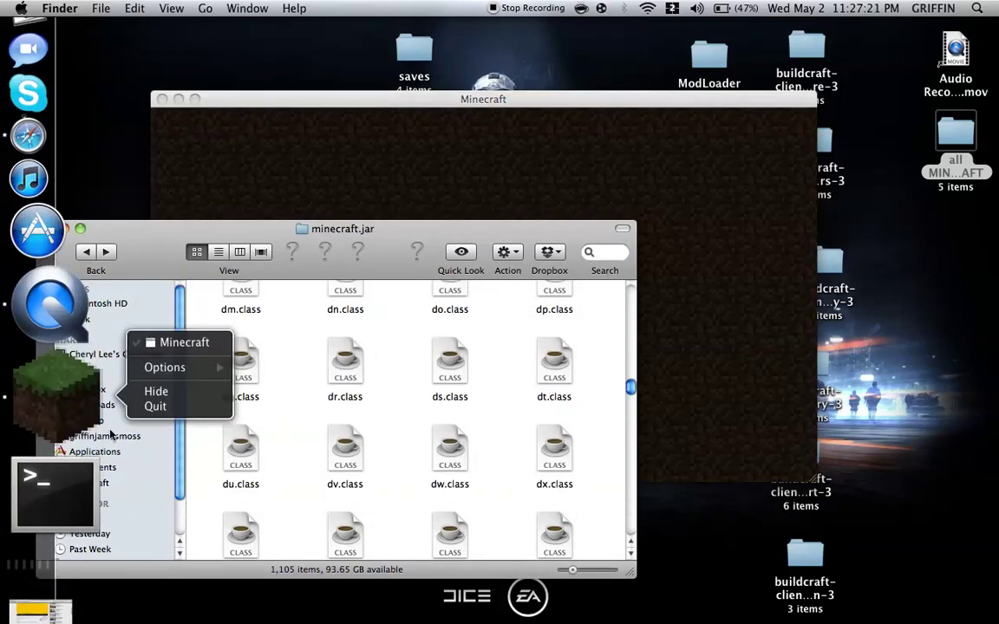
left_click(155, 406)
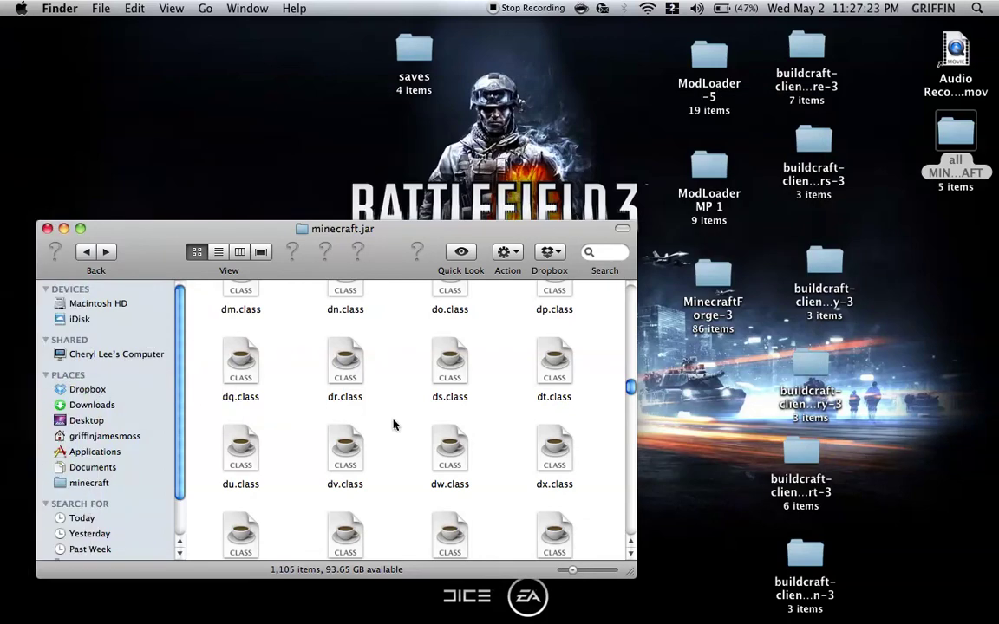
Return to the minecraft folder and move the desktop's saves folder into it, replacing the existing saves folder
key("super+bracketleft")
key("super+bracketleft")
left_click_drag(411, 52, 392, 356)
left_click(608, 205)
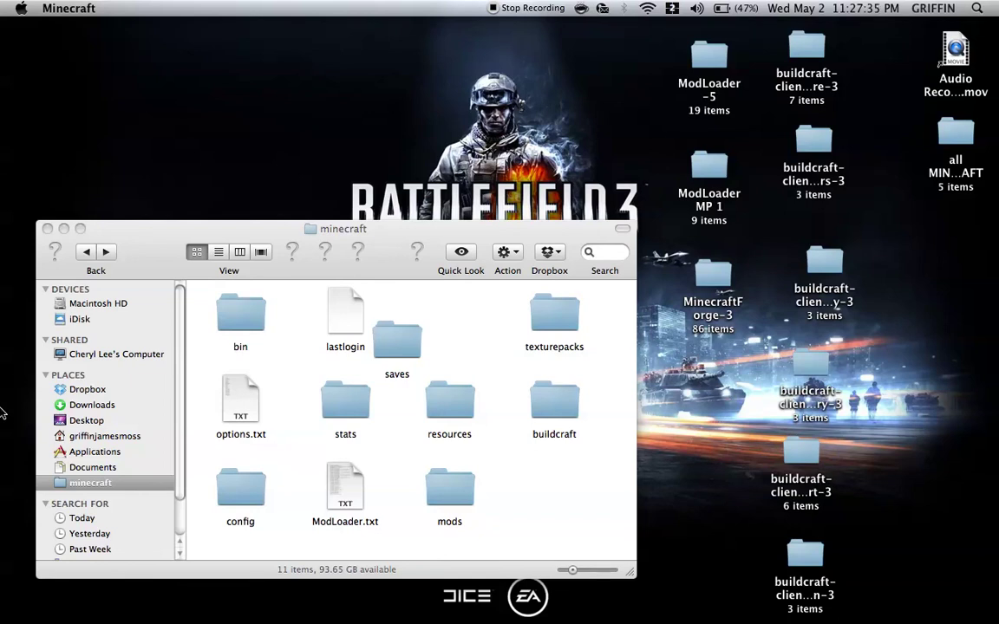
Start Minecraft again with the saved login to test the mods with the restored saves
mouse_move(34, 407)
left_click(751, 482)
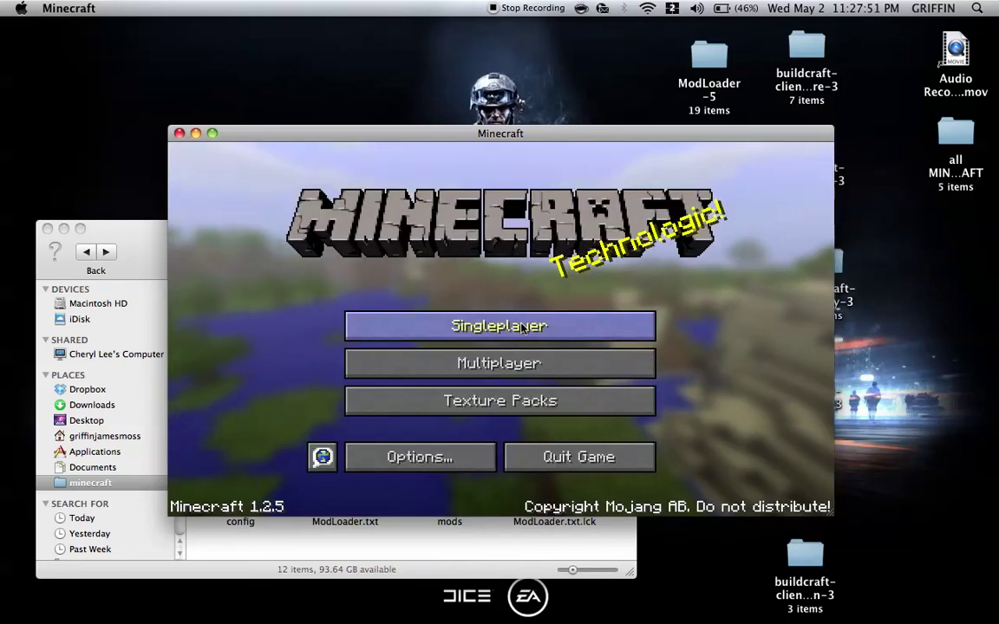
Load the singleplayer world bukkit server and move the Minecraft window up to just below the menu bar
left_click(511, 324)
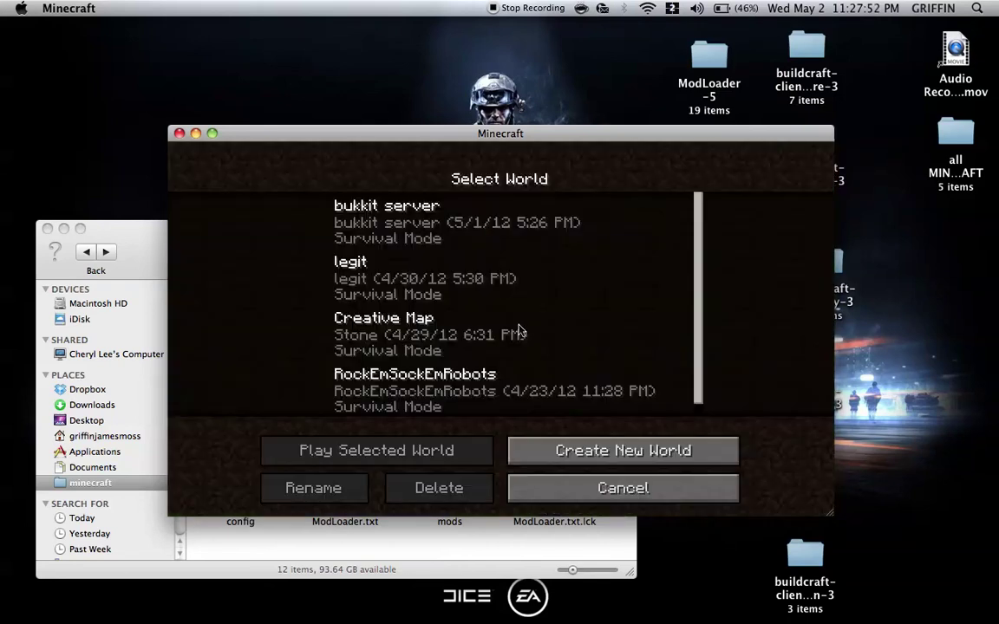
double_click(475, 224)
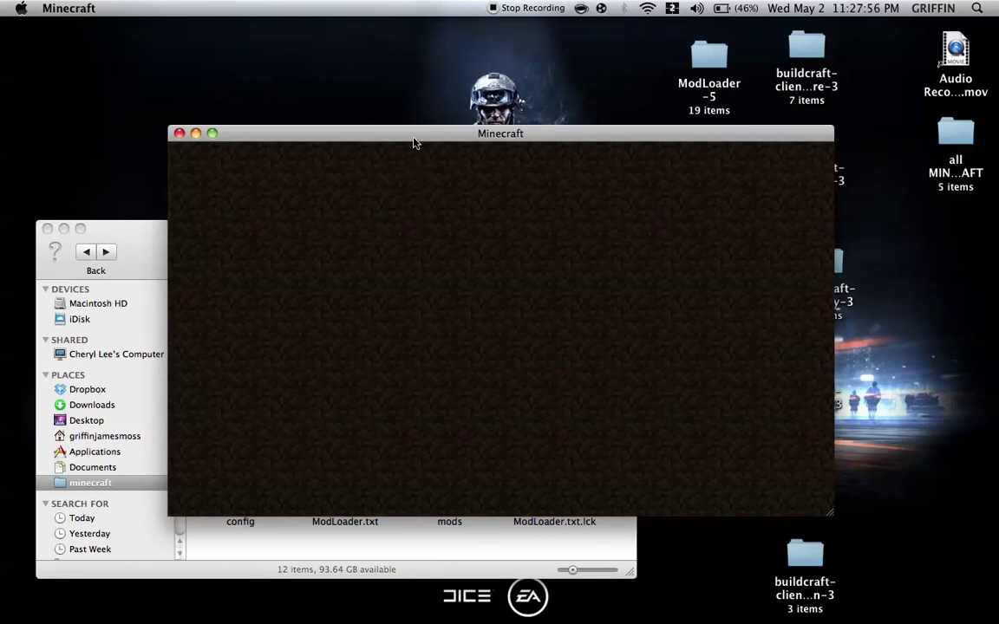
left_click_drag(413, 136, 365, 29)
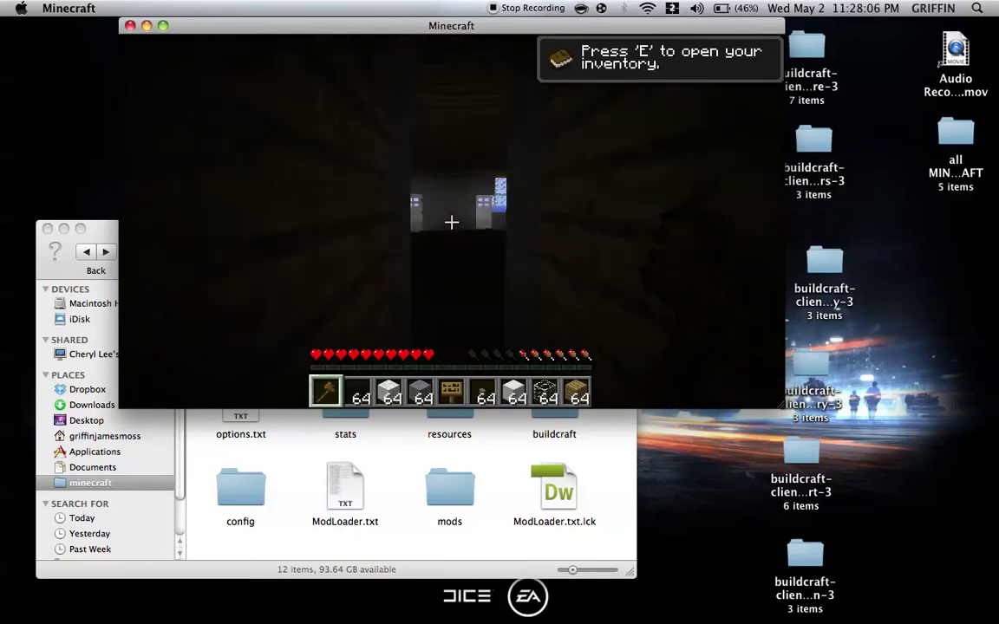
Back into the room, turn on Creative mode through the TooManyItems inventory overlay, and return to the game
key("s")
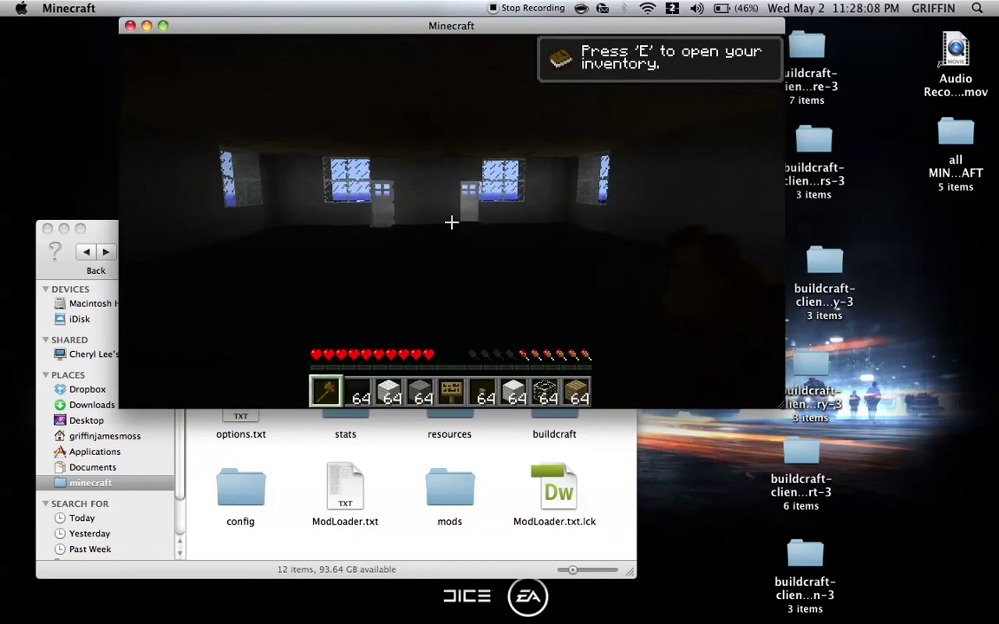
key("e")
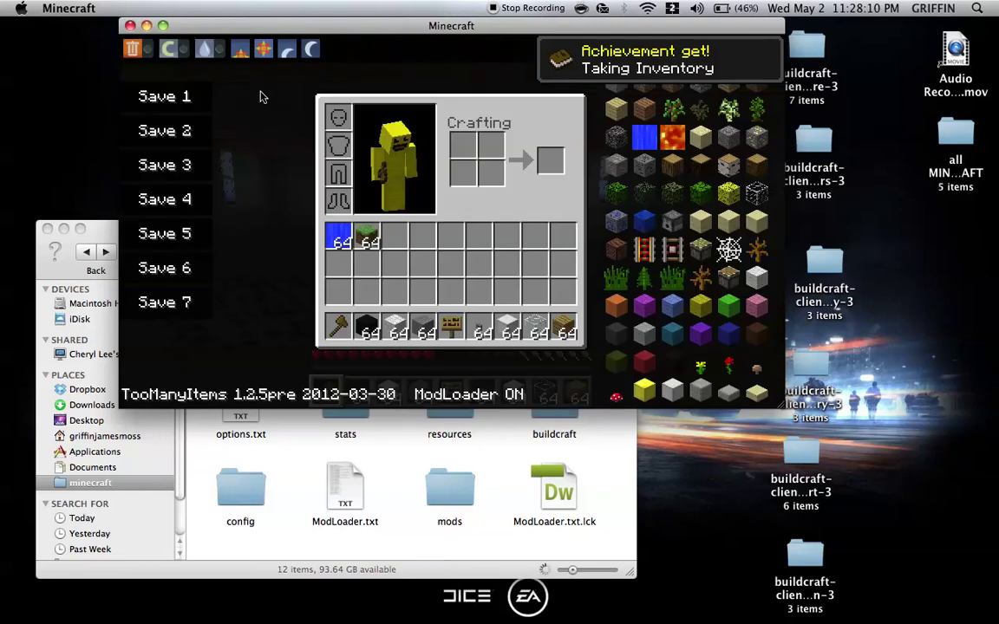
left_click(171, 49)
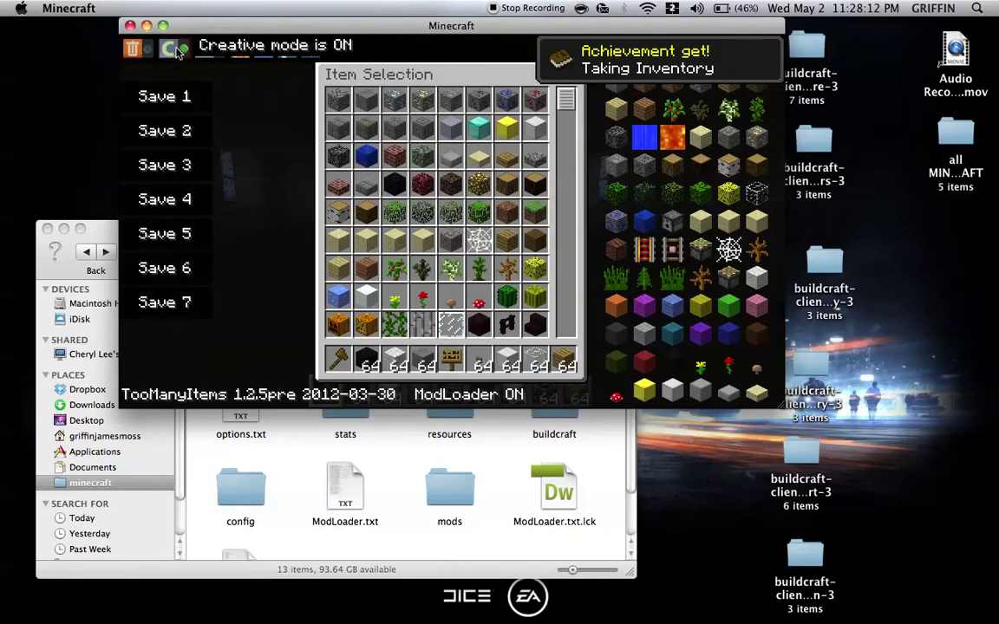
key("e")
Move forward out of the dark building and rise outside with the view on the open sky
key("w")
key("w")
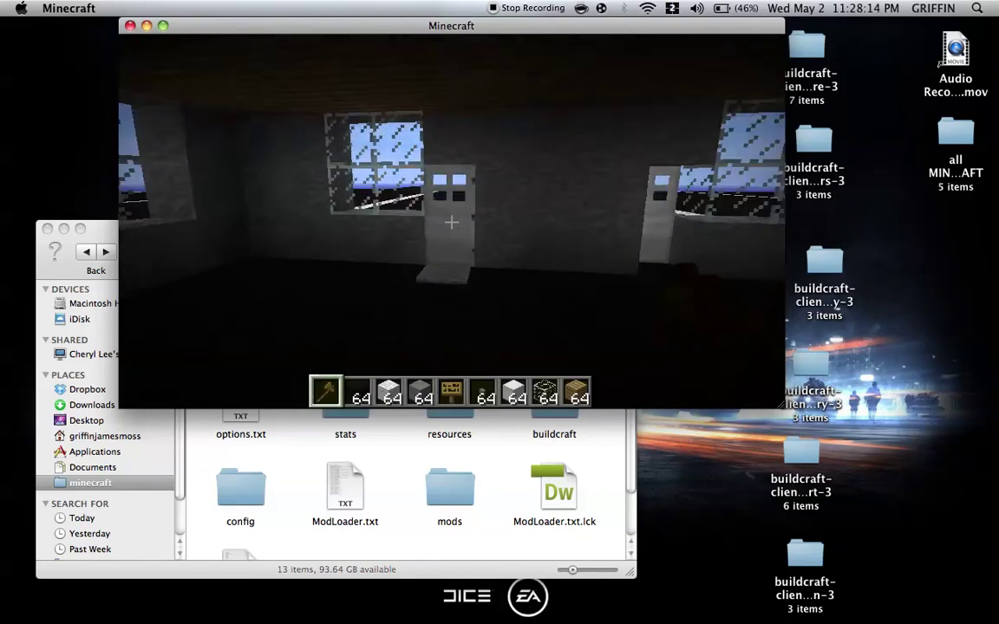
key("space")
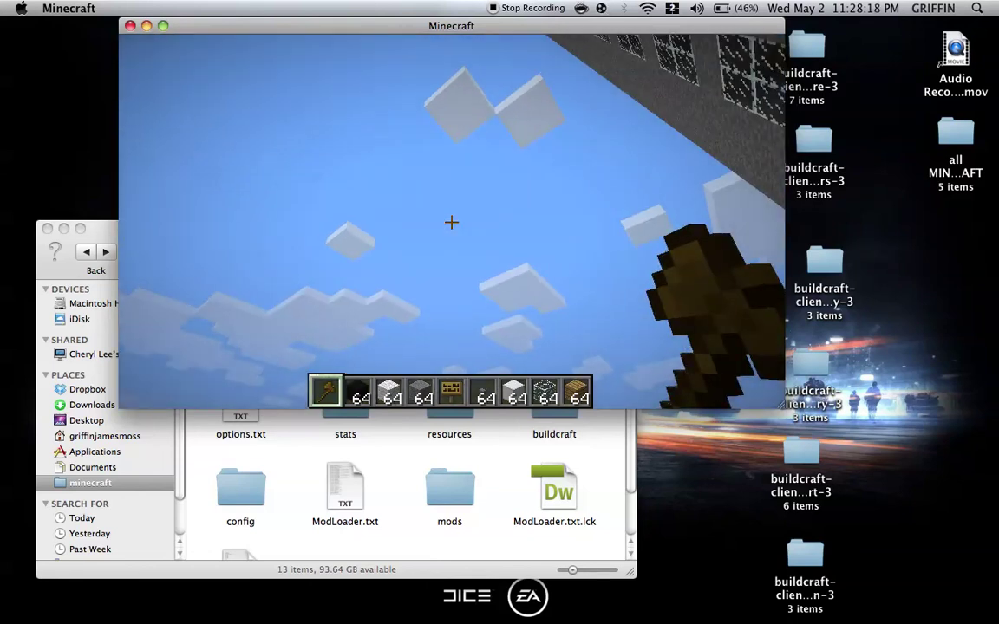
Browse the TooManyItems item list to page 6 of 7 to check for the added mod items, and return to the game
key("e")
scroll(690, 158, "up", 2)
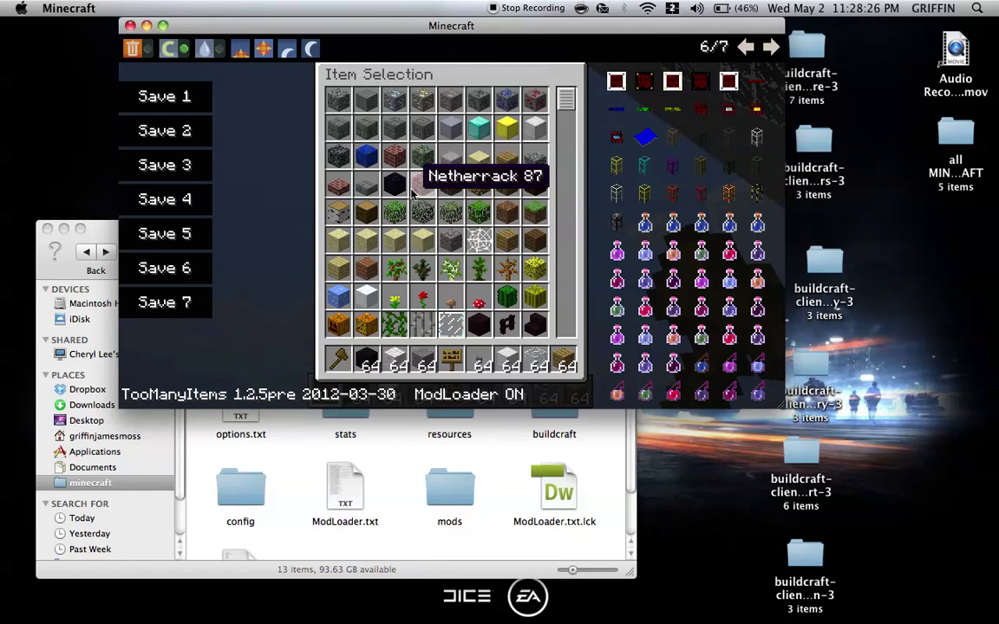
key("e")
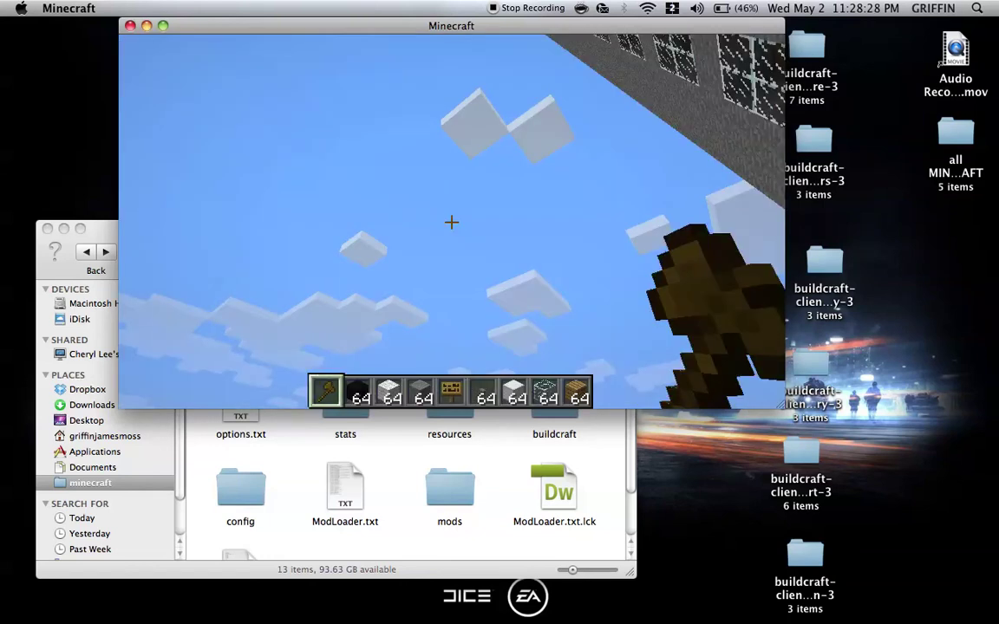